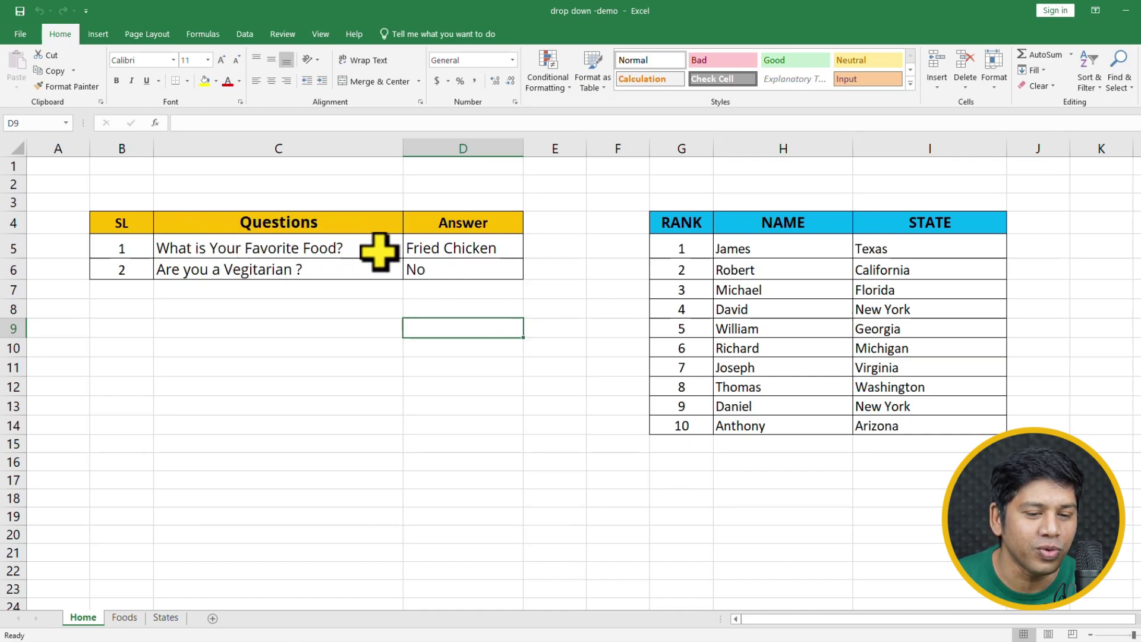
- Choose Hamburger from the dropdown list as the answer to the favorite food question in D5
click(505, 246)
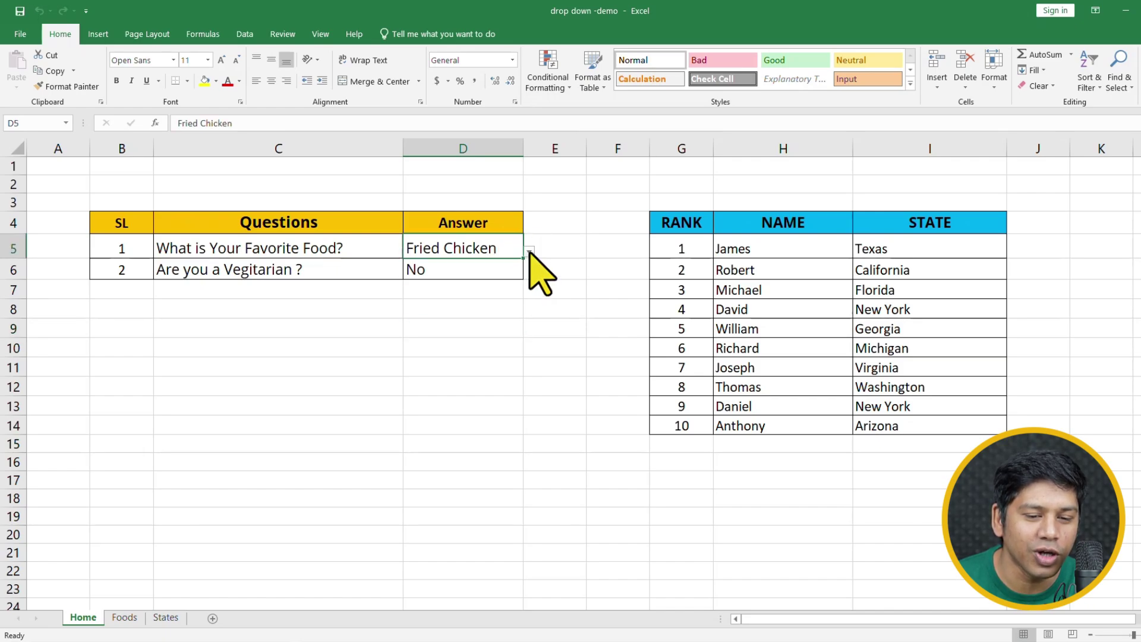
click(529, 251)
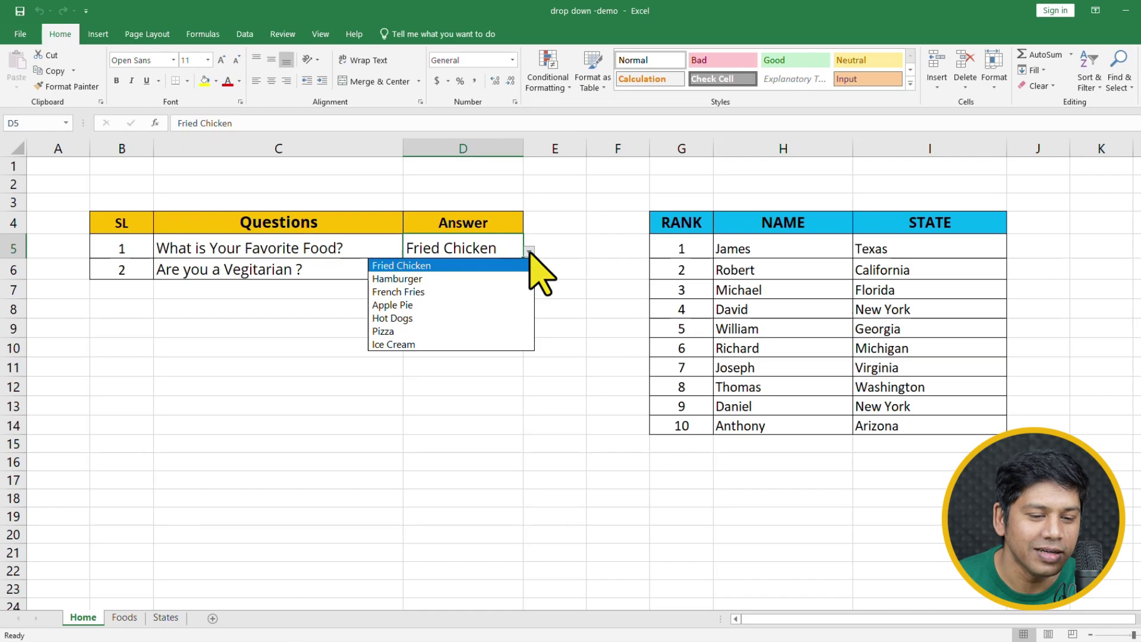
click(491, 278)
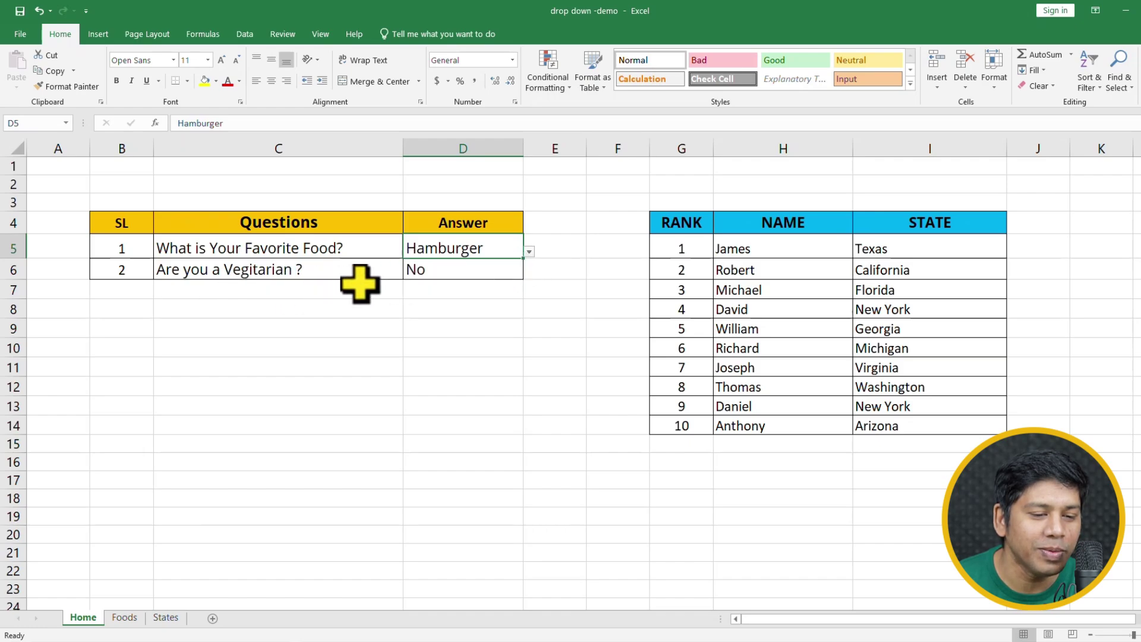
- Try both options of the vegetarian answer dropdown in D6, selecting Yes and switching back to No
click(509, 269)
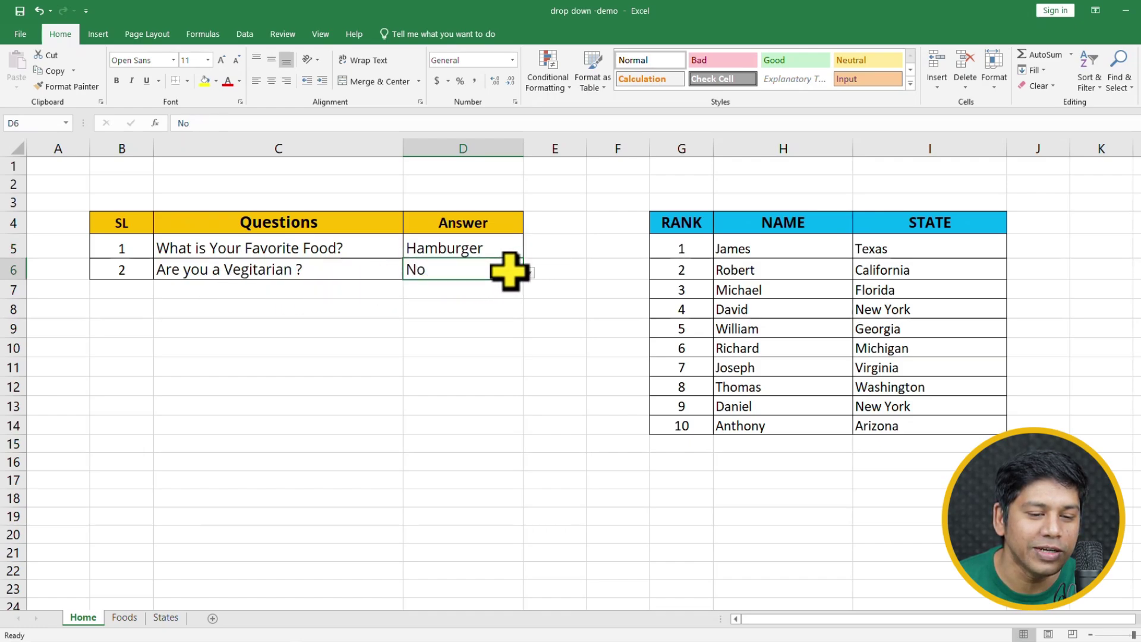
click(529, 271)
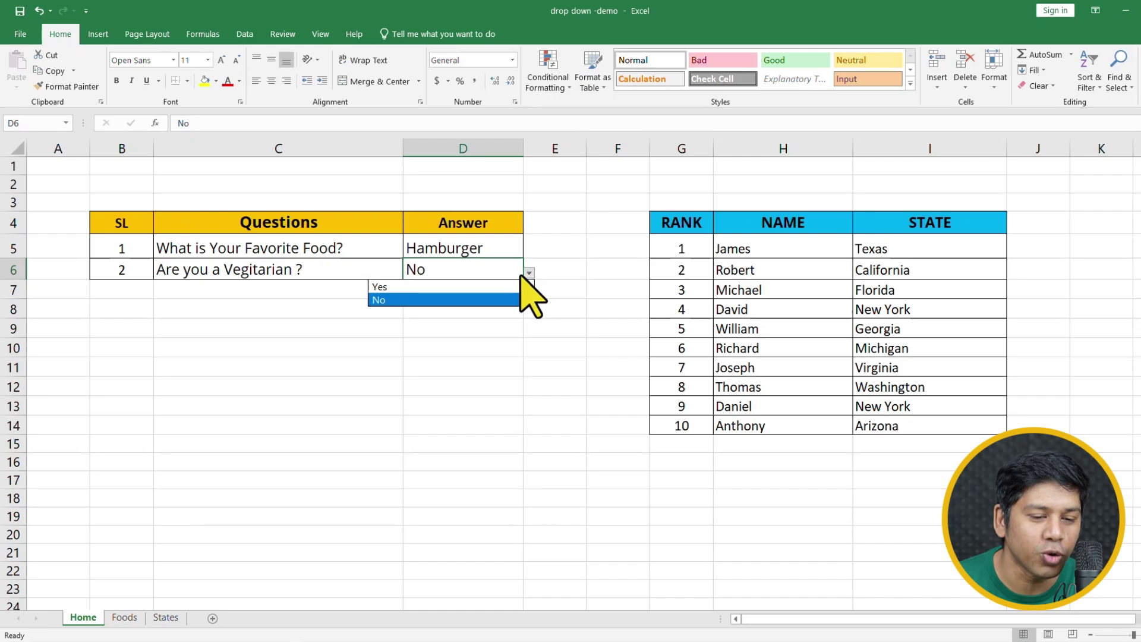
click(494, 287)
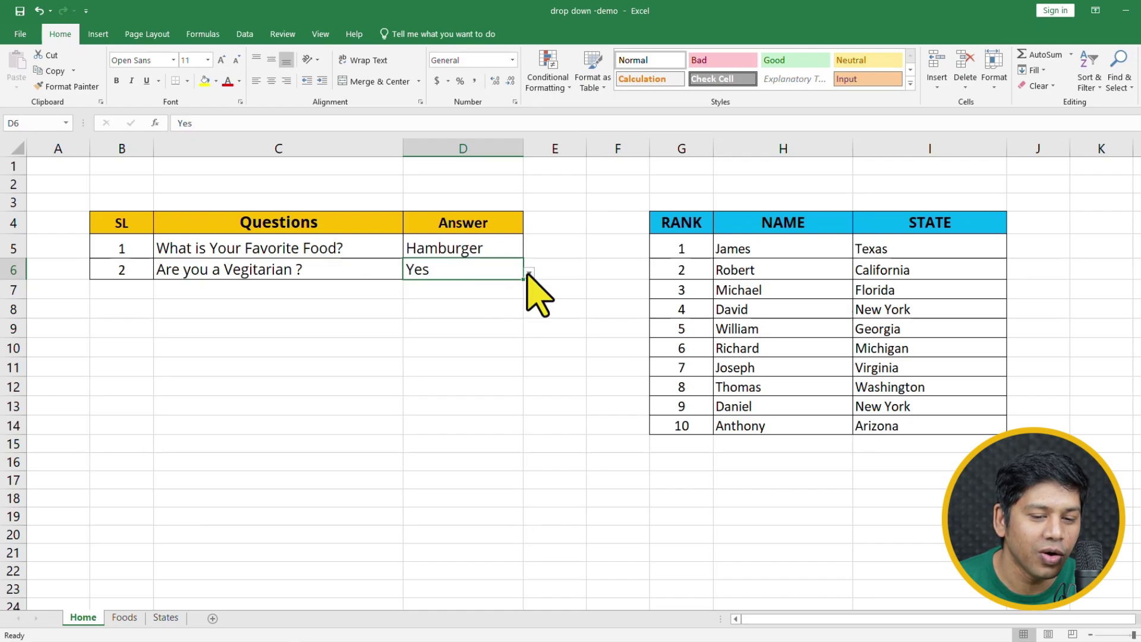
click(528, 271)
click(476, 299)
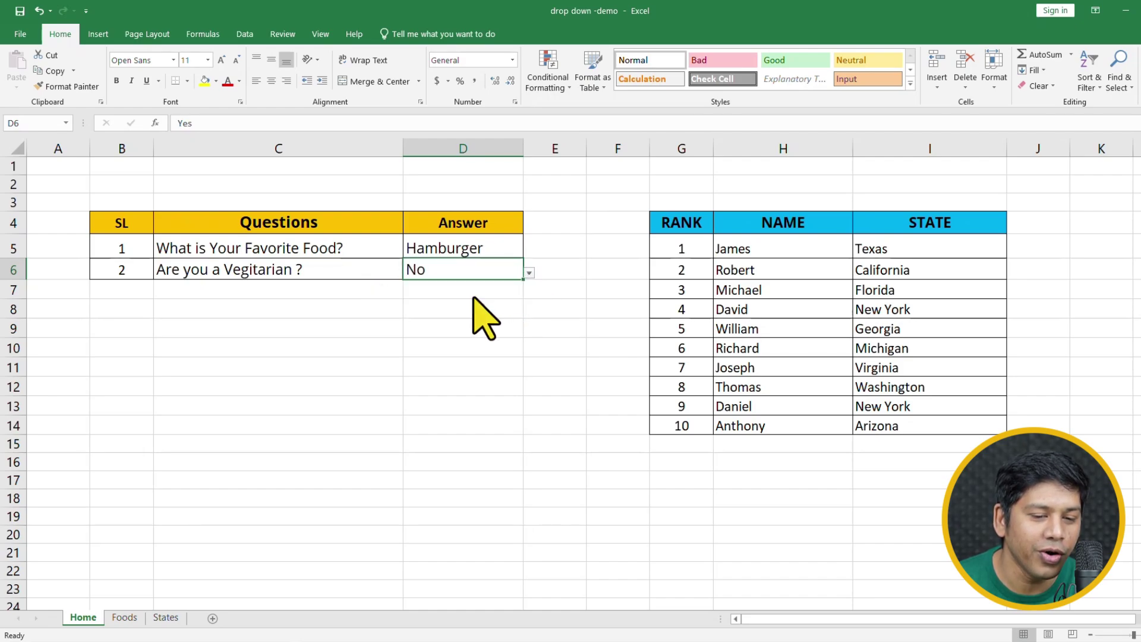
click(572, 288)
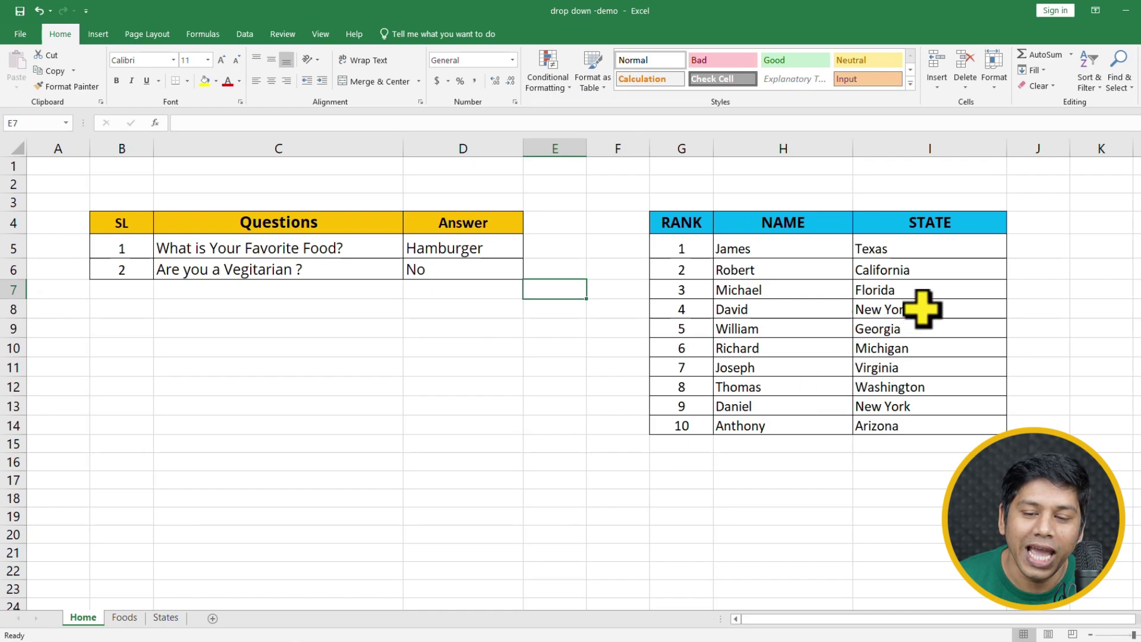
- Choose Michigan from the dropdown list as the state for rank 1 in I5
click(981, 248)
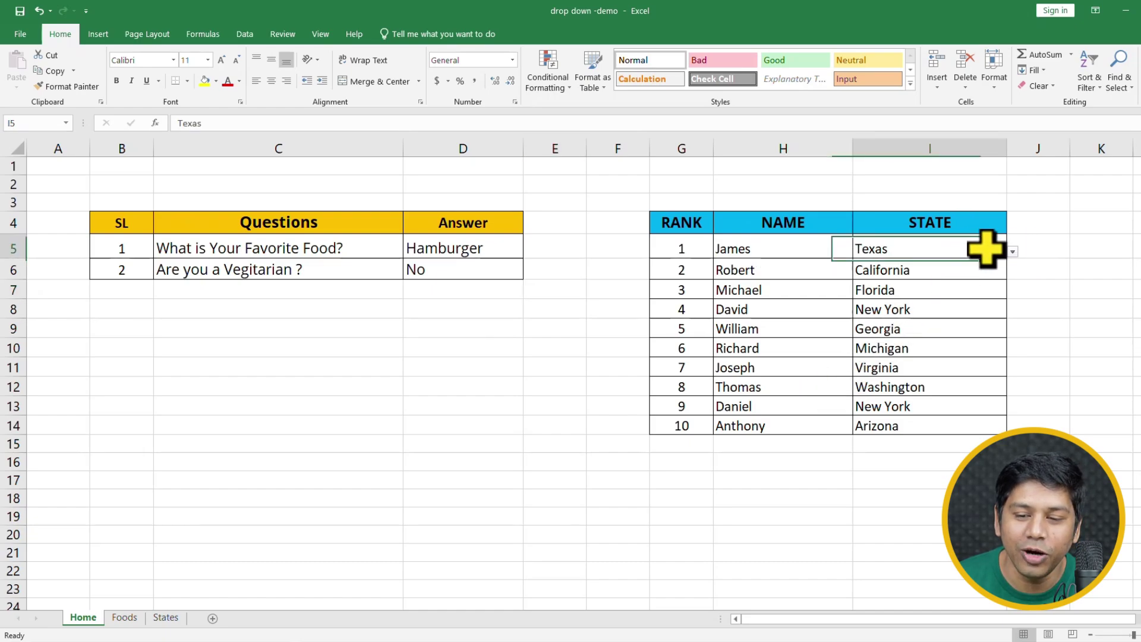
click(1012, 251)
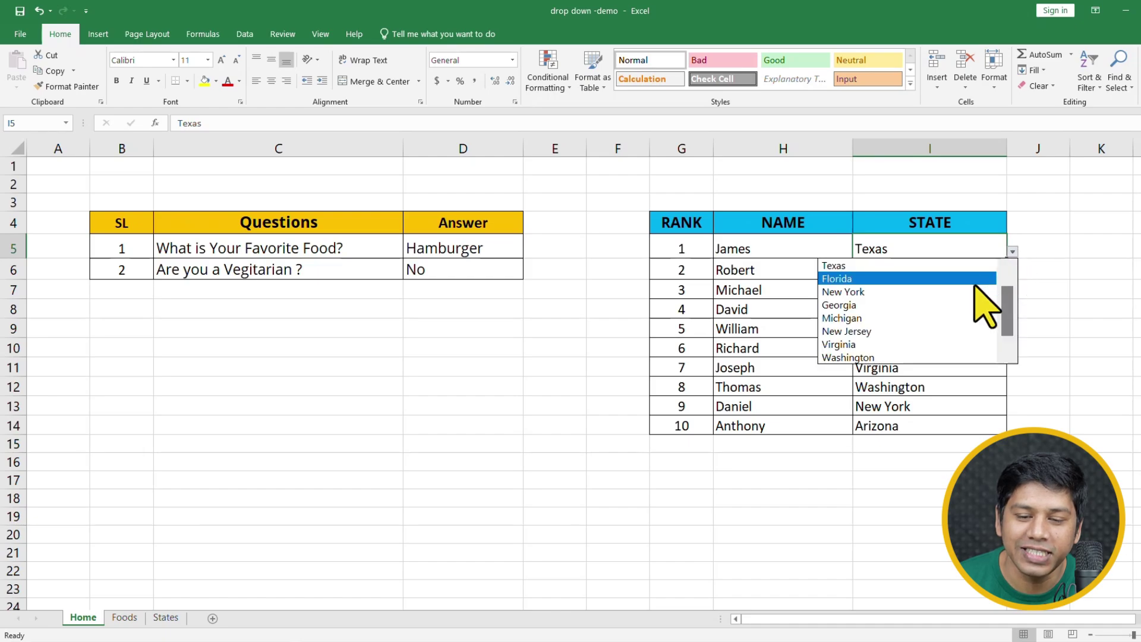
click(942, 322)
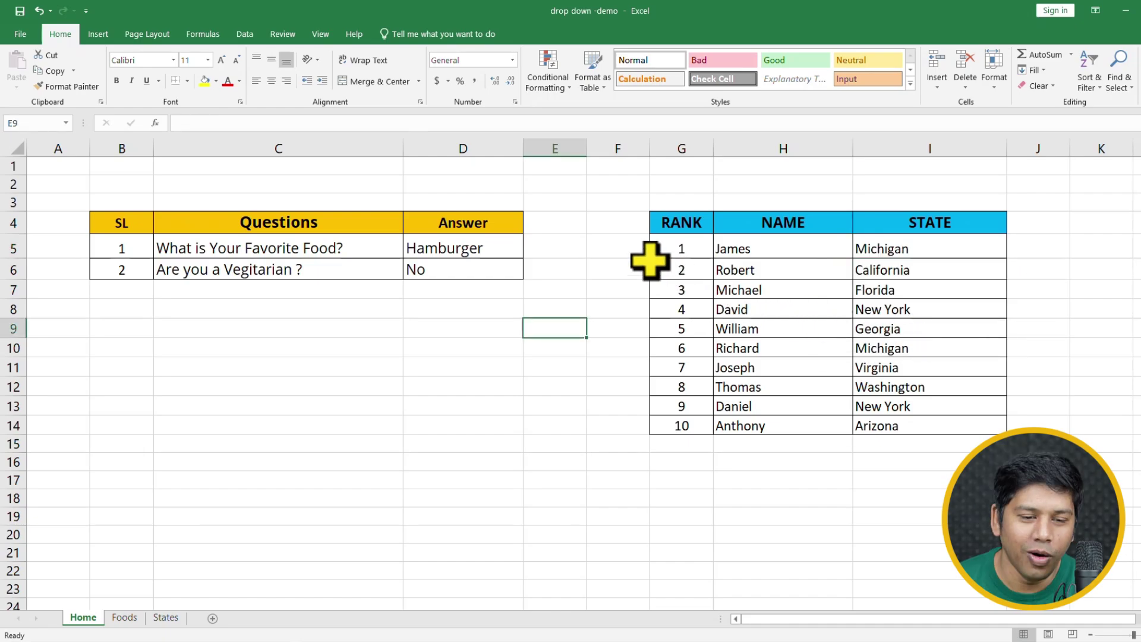
click(587, 268)
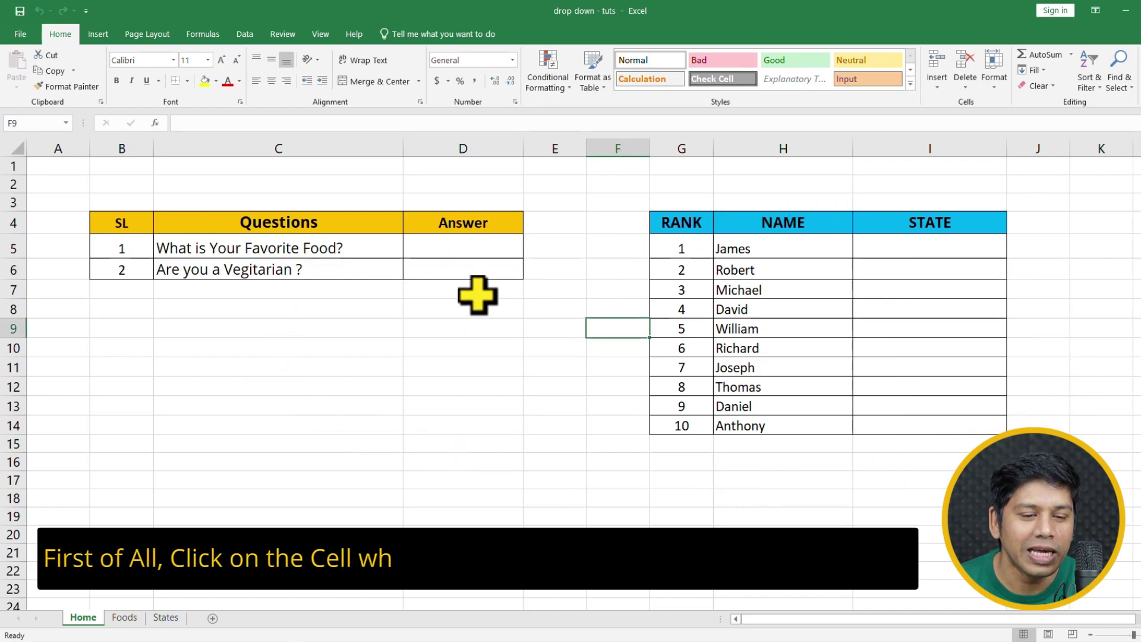
- Open Data Validation for the favorite food answer cell D5 and set it to allow a List
click(459, 248)
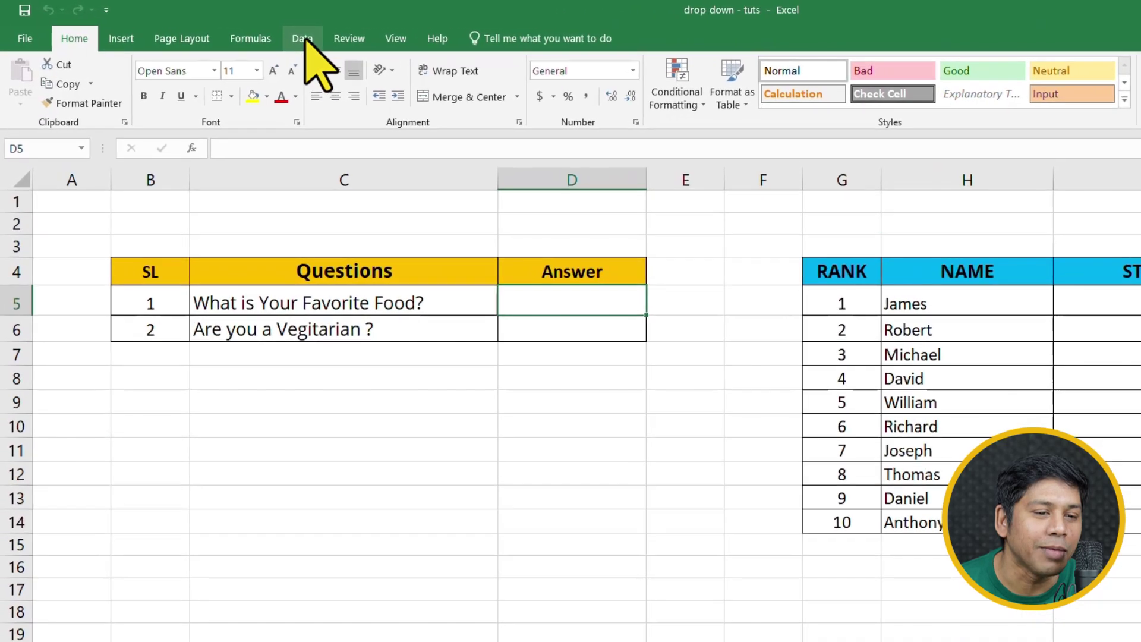
click(304, 39)
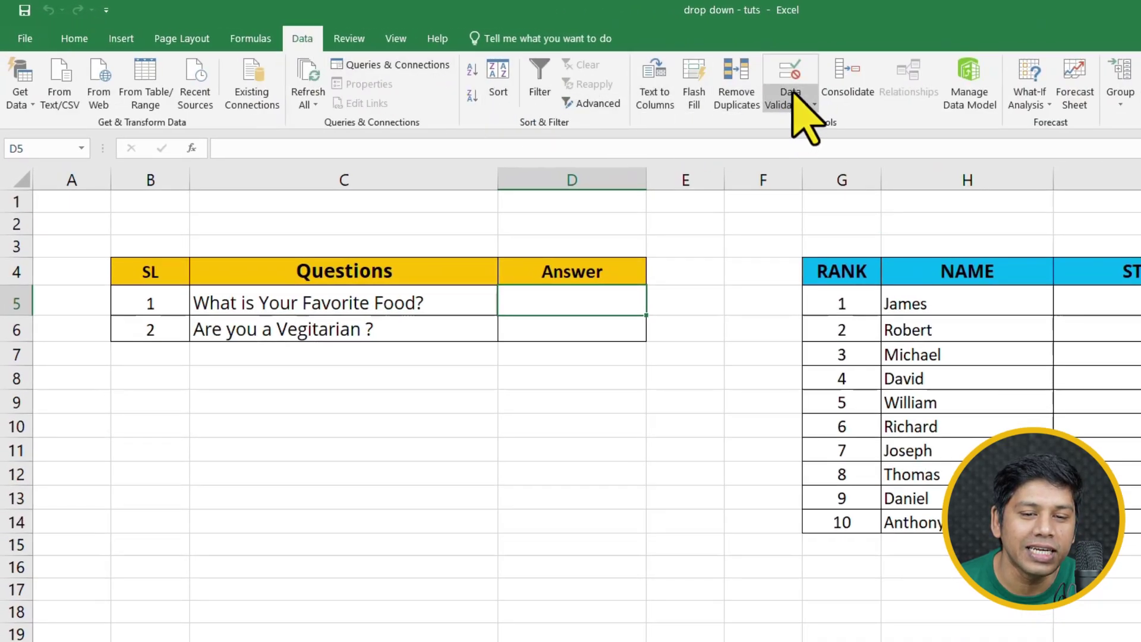
click(793, 95)
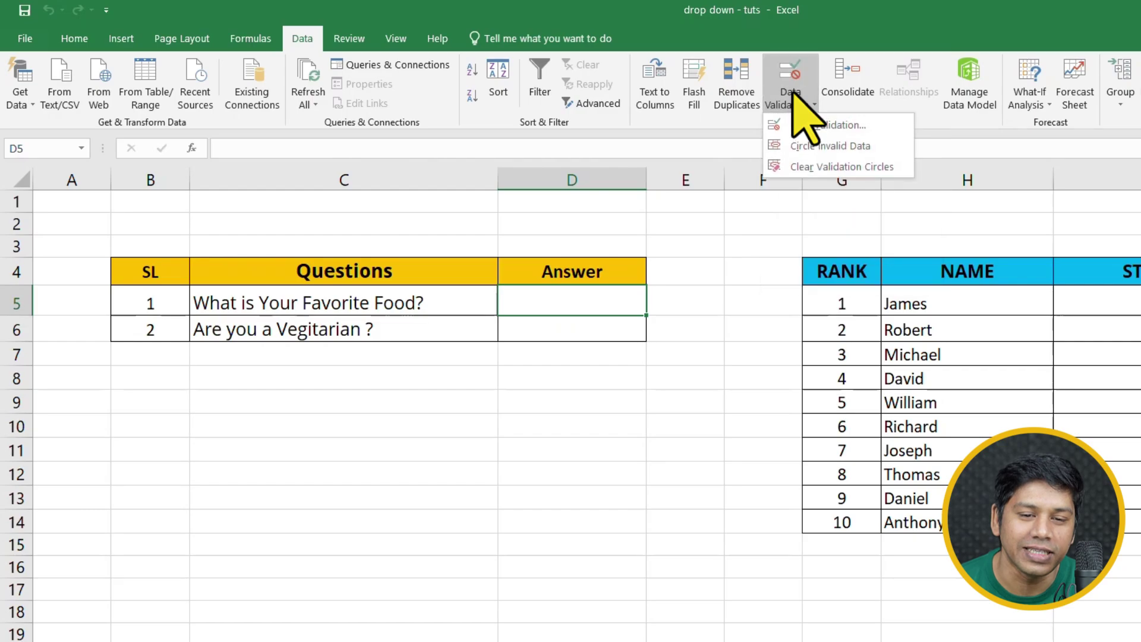
click(838, 126)
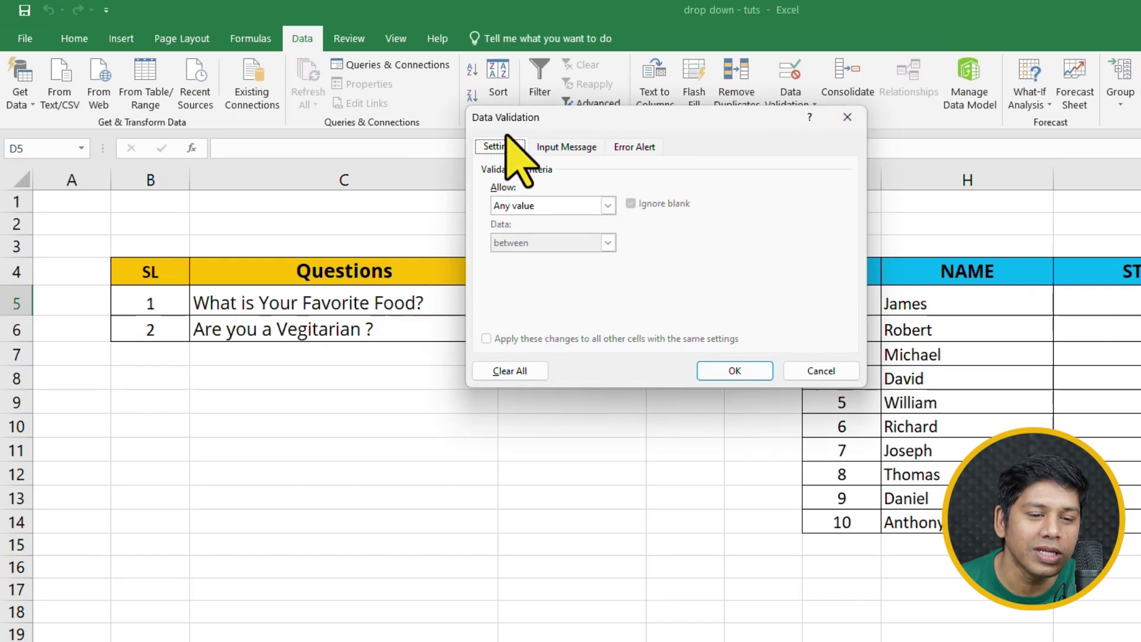
drag(575, 123, 776, 180)
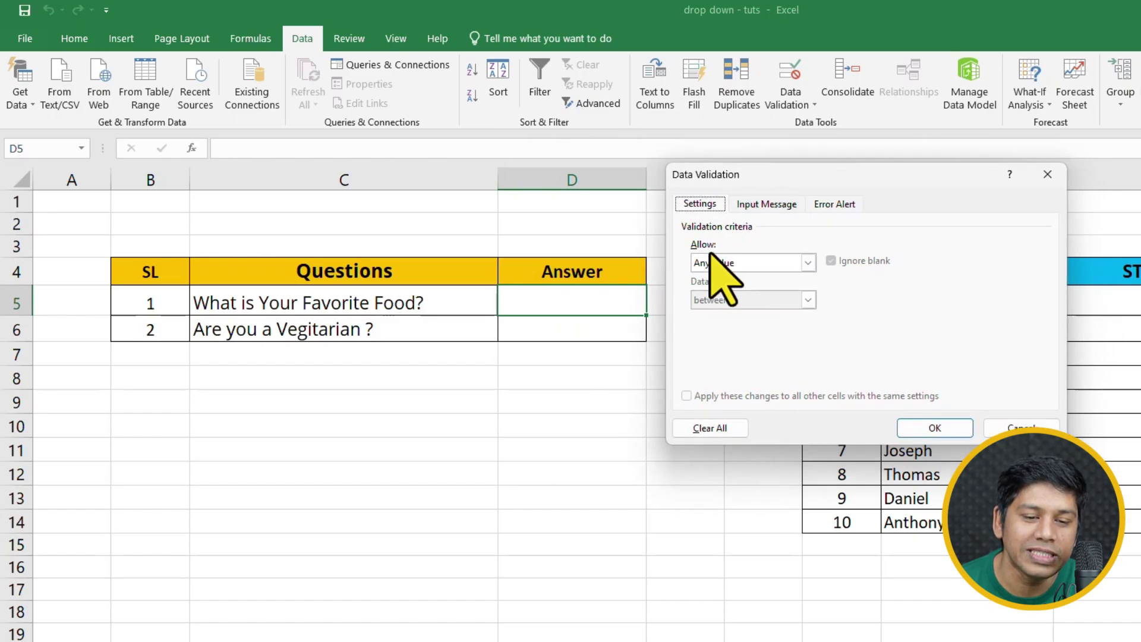
click(807, 262)
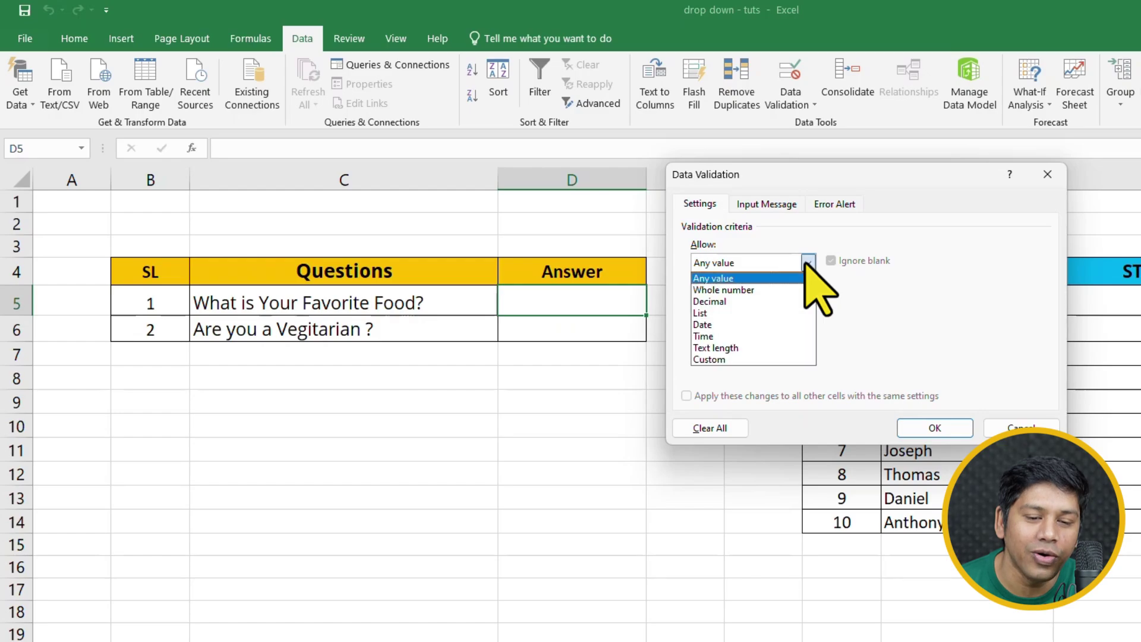
click(771, 314)
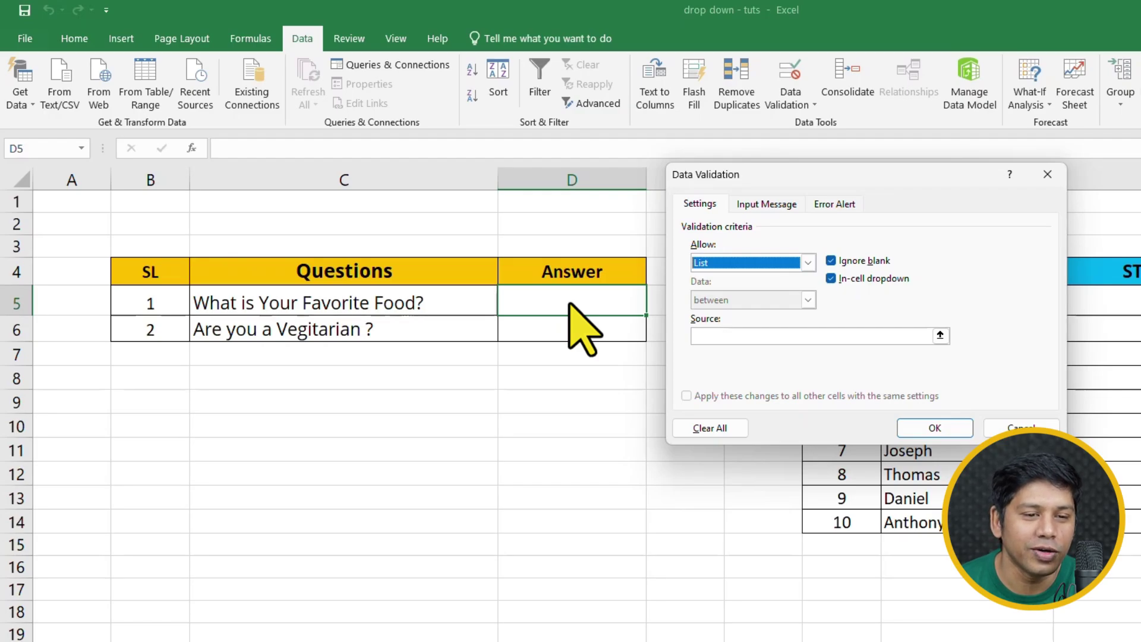
- Set the list source to cells A1 to A7 of the Foods sheet and apply the validation
click(919, 335)
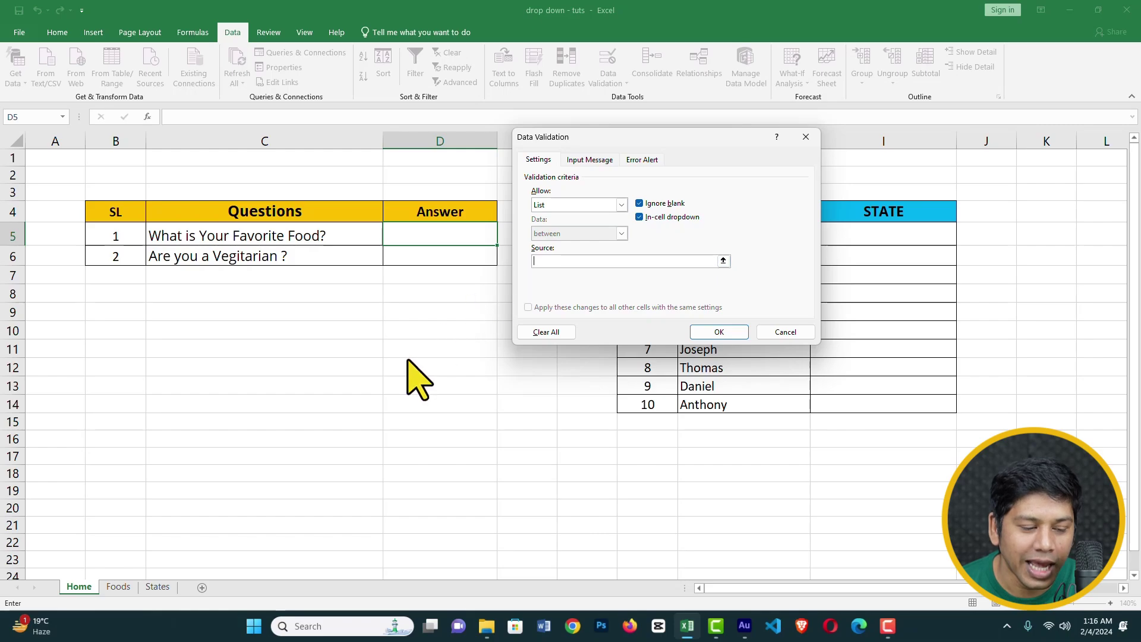
click(121, 589)
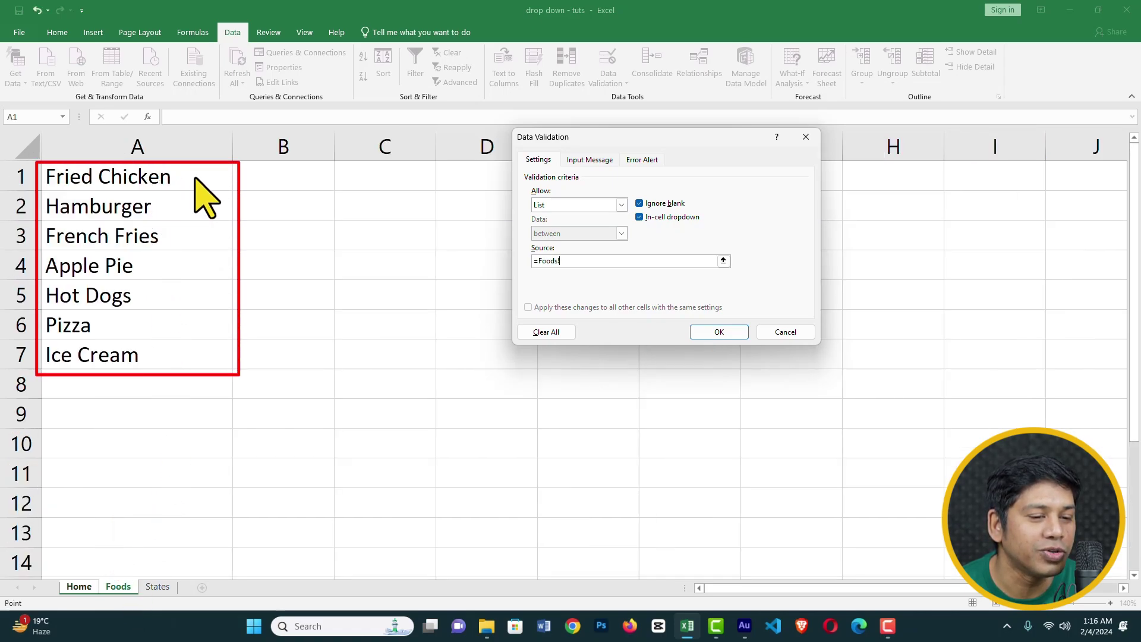
drag(46, 172, 113, 373)
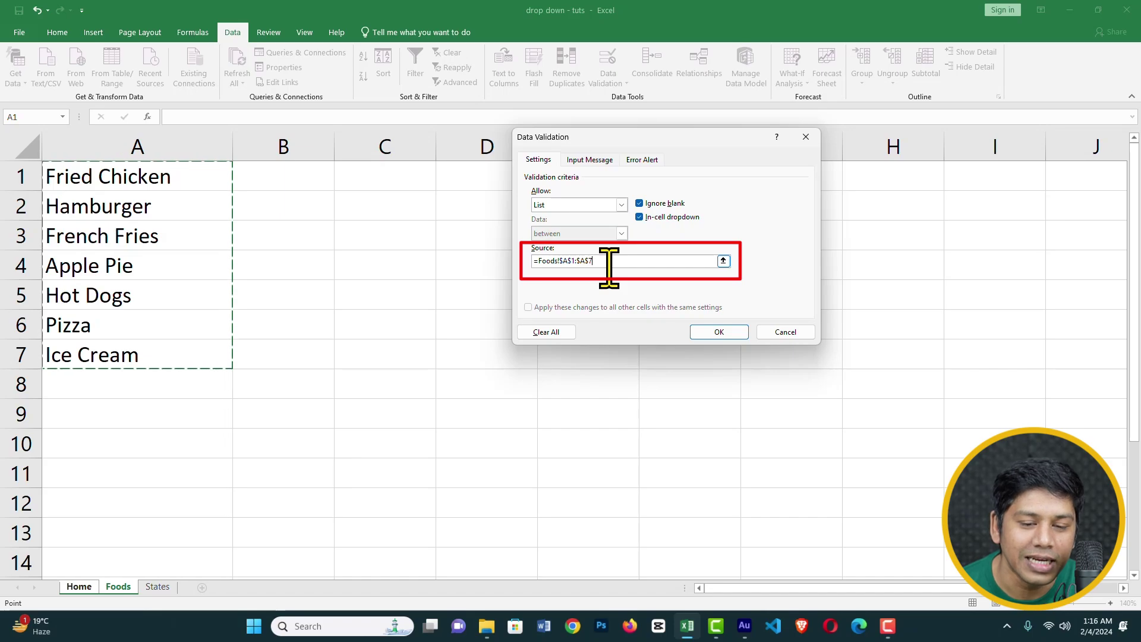
click(716, 331)
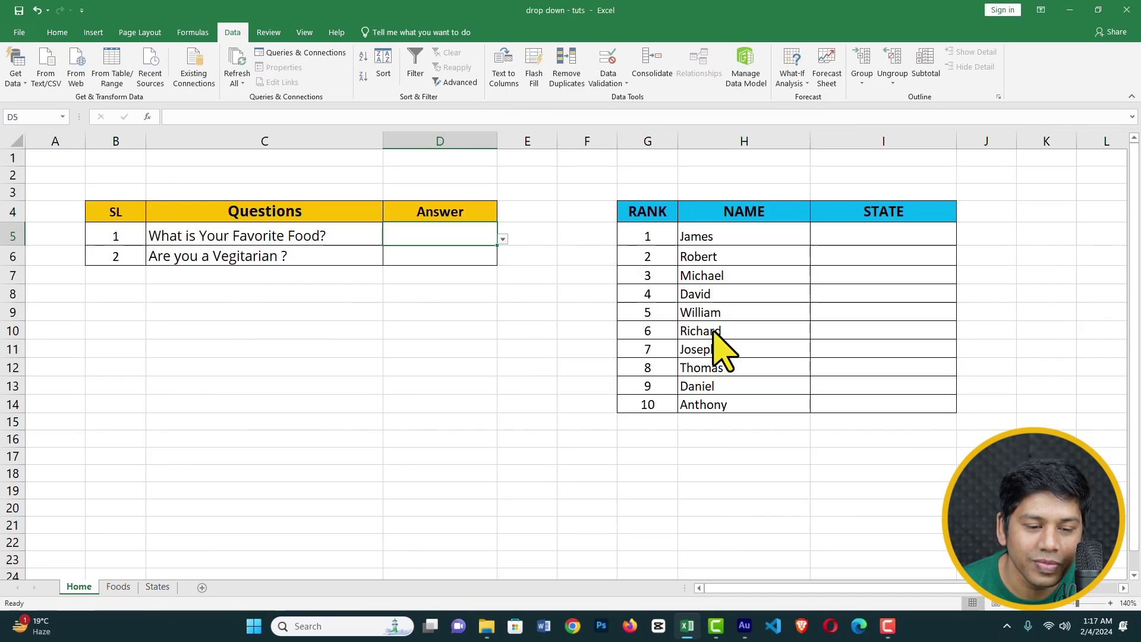
- Test the new dropdown in D5 by picking French Fries, and change the answer to Hot Dogs
click(502, 239)
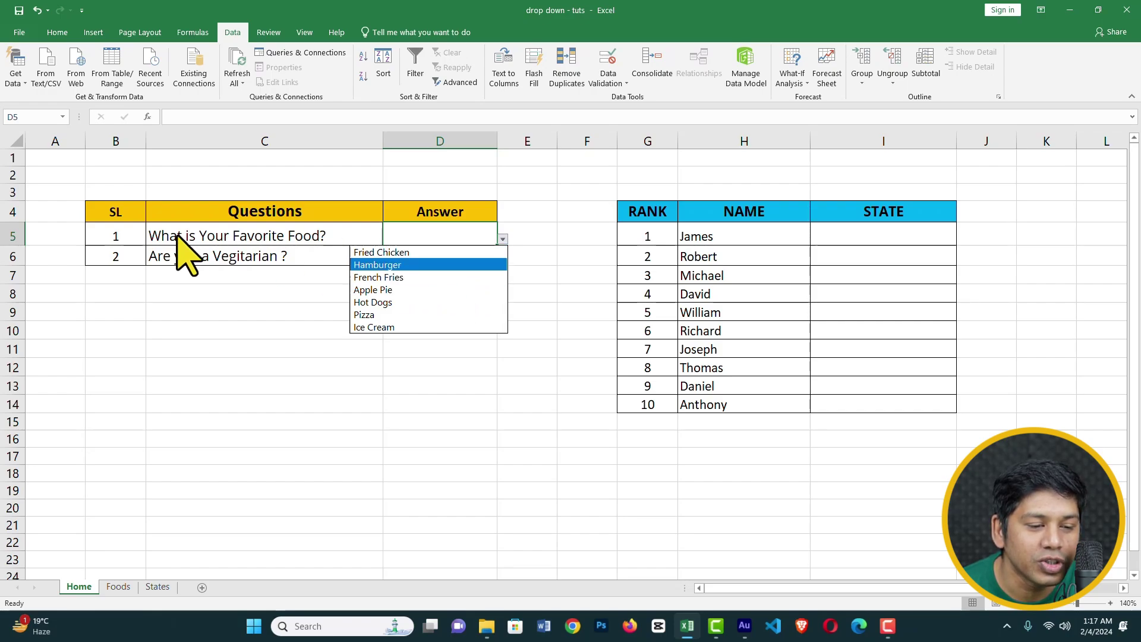
click(427, 278)
click(525, 278)
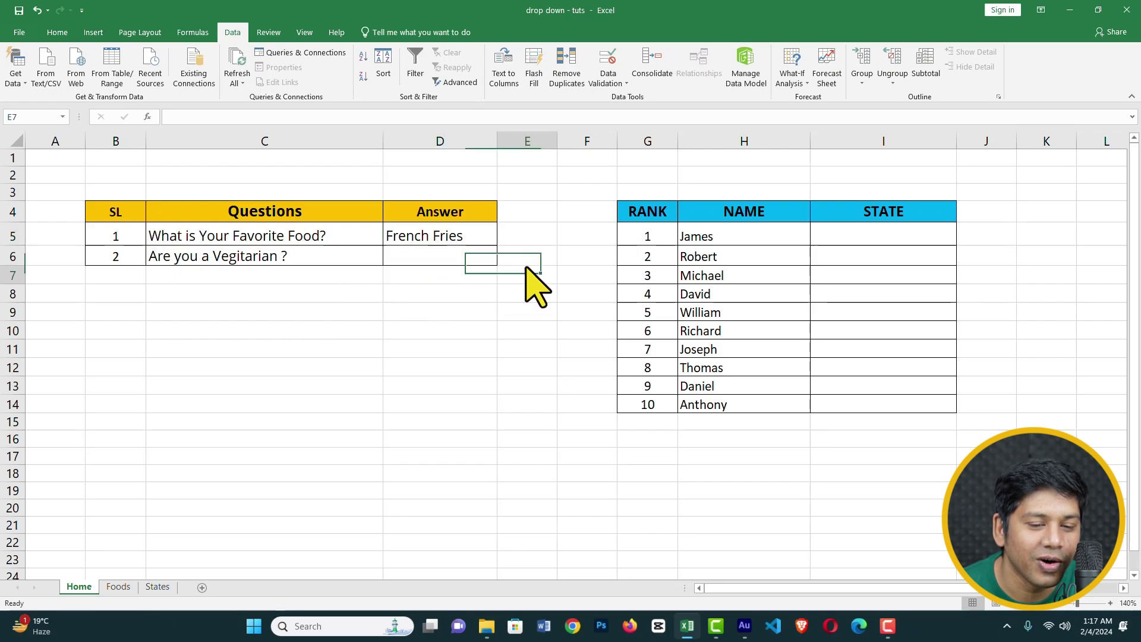
click(493, 239)
click(503, 239)
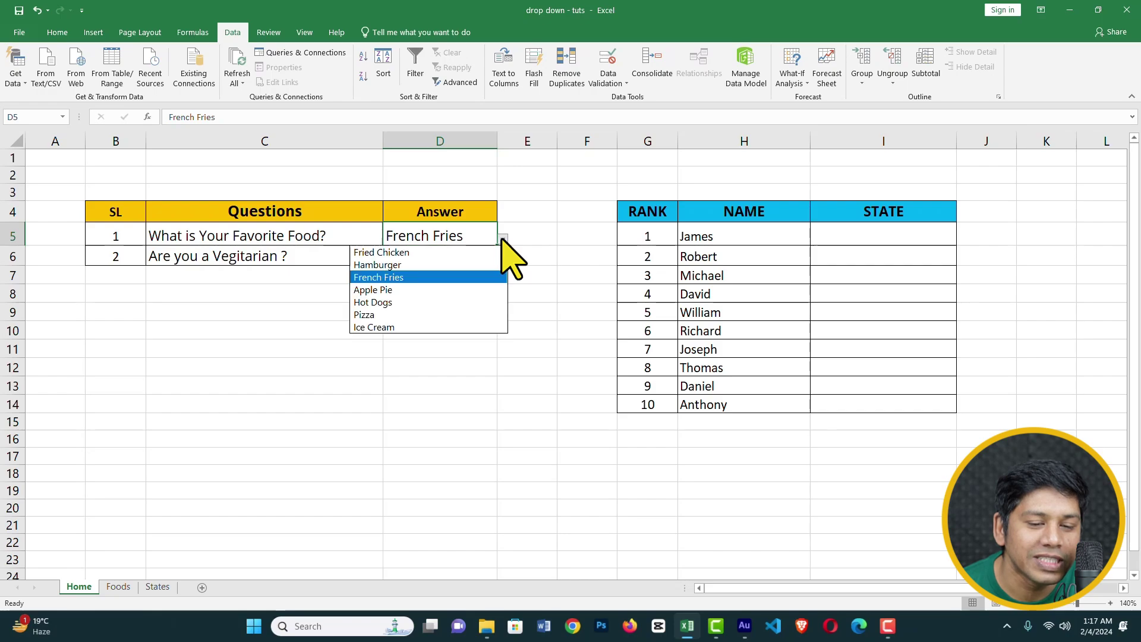
click(410, 303)
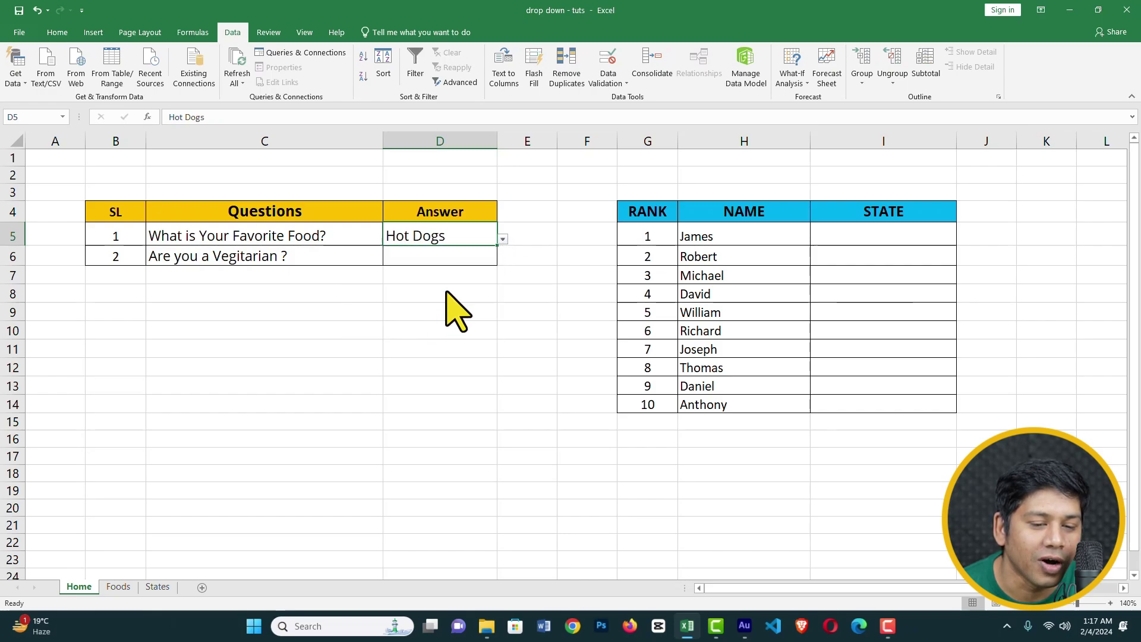
- Try to shorten the D5 answer to the unlisted value Hot, cancel the entry and view the dropdown's options
double_click(453, 241)
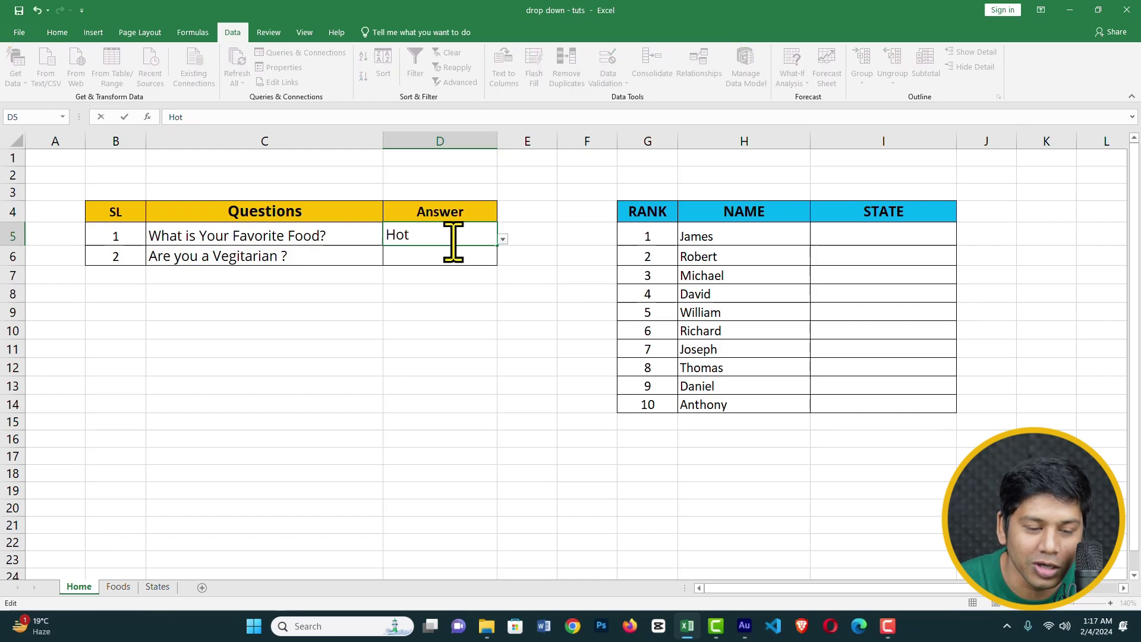
key(Return)
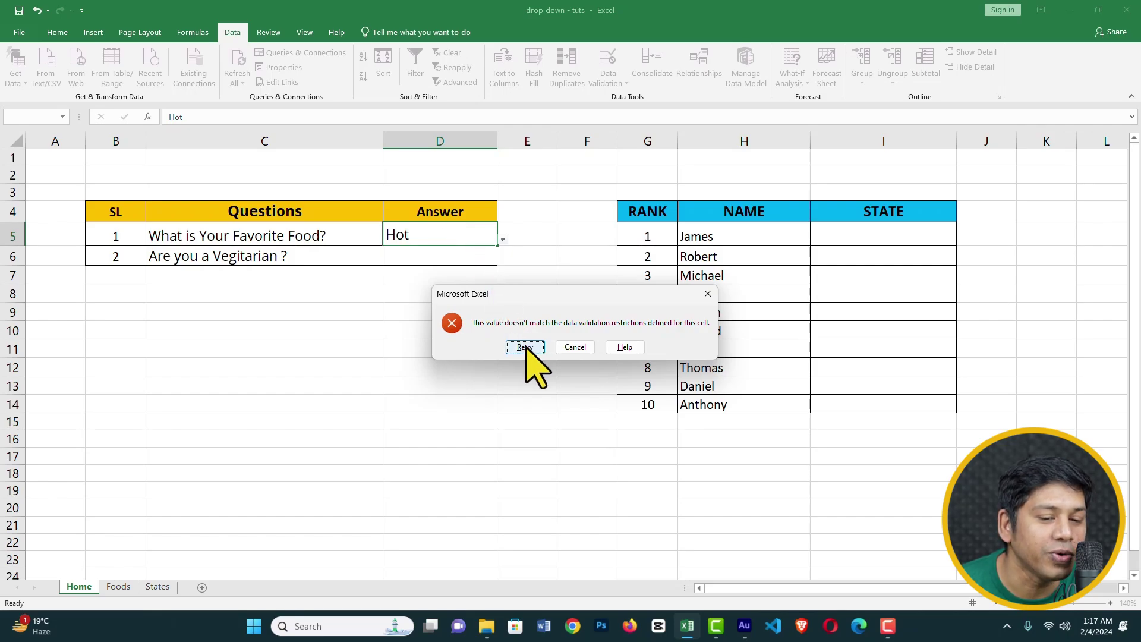
click(585, 349)
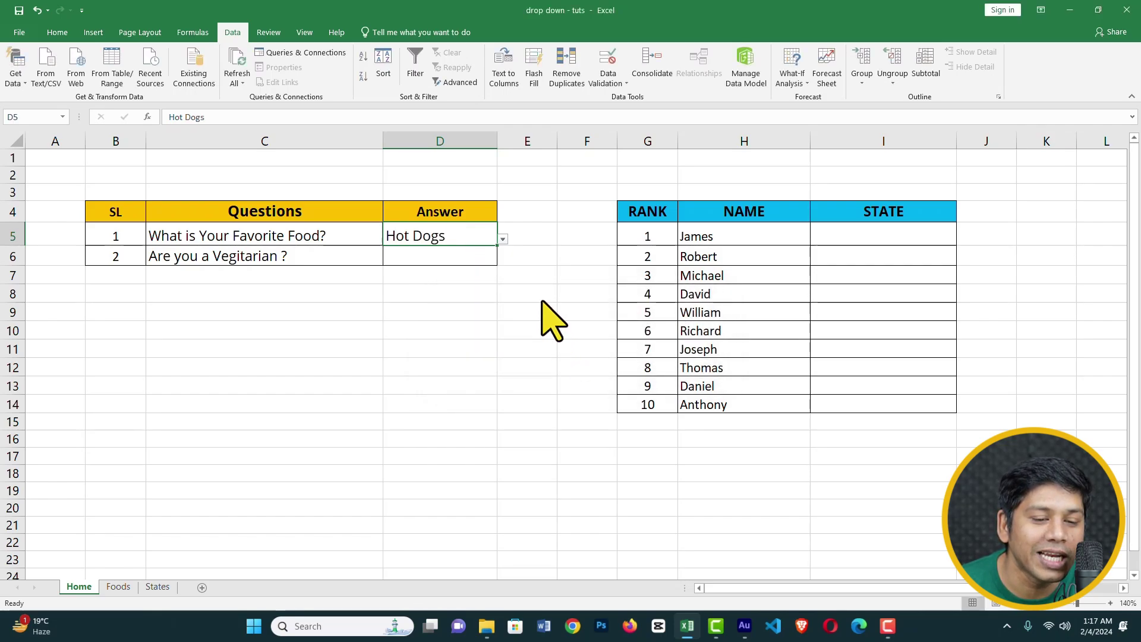
click(501, 239)
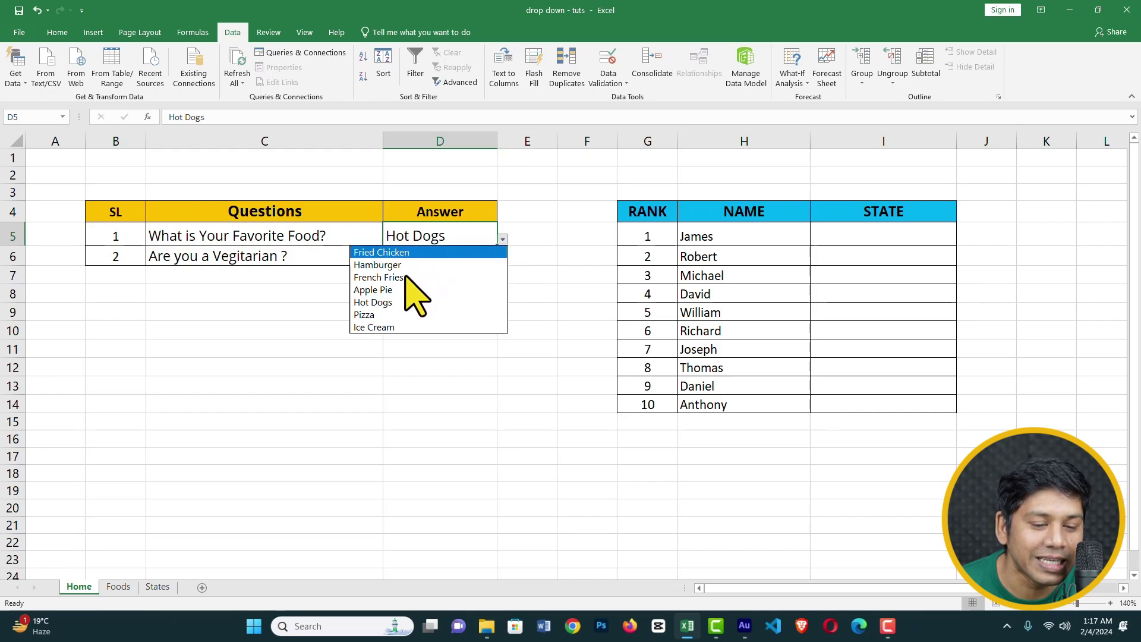
click(558, 299)
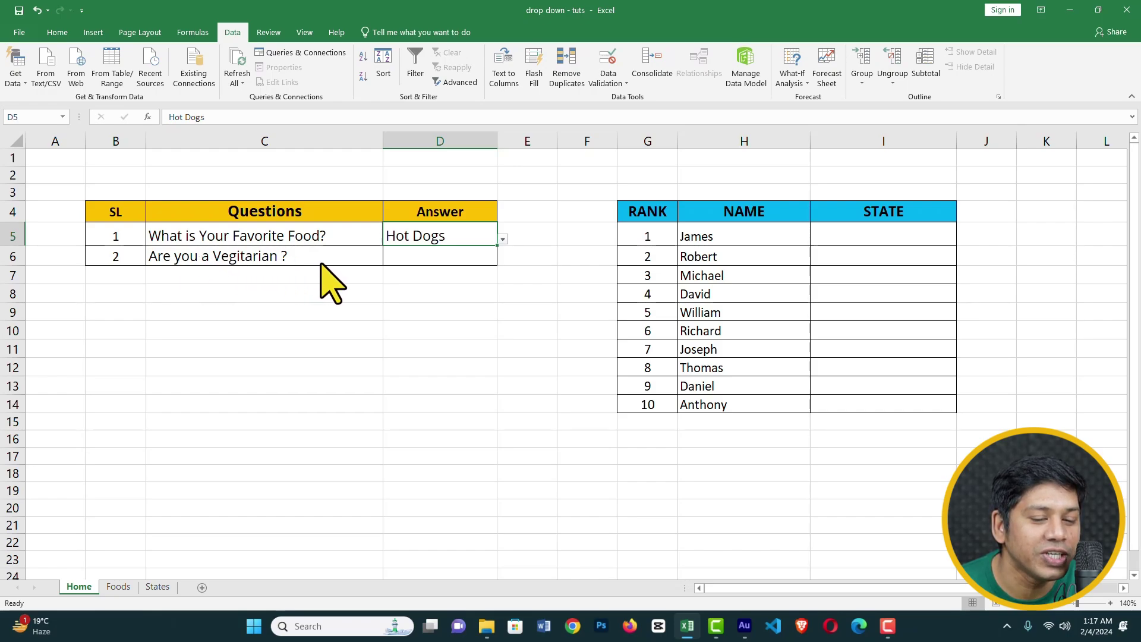
- Open Data Validation for the vegetarian answer cell D6 and set it to allow a List
click(428, 260)
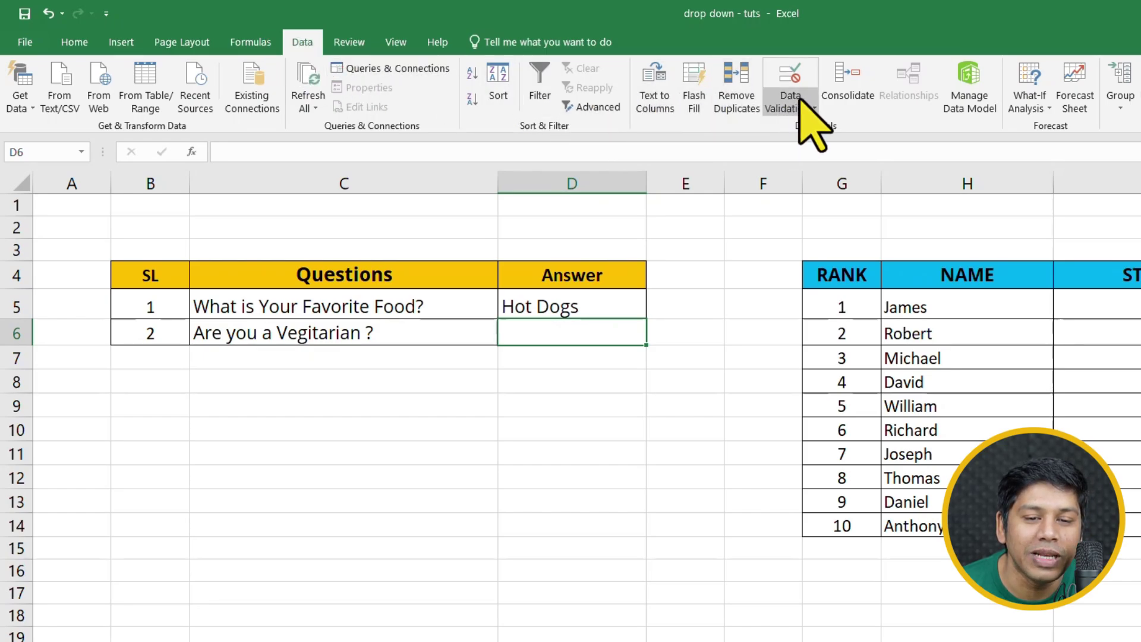
click(803, 101)
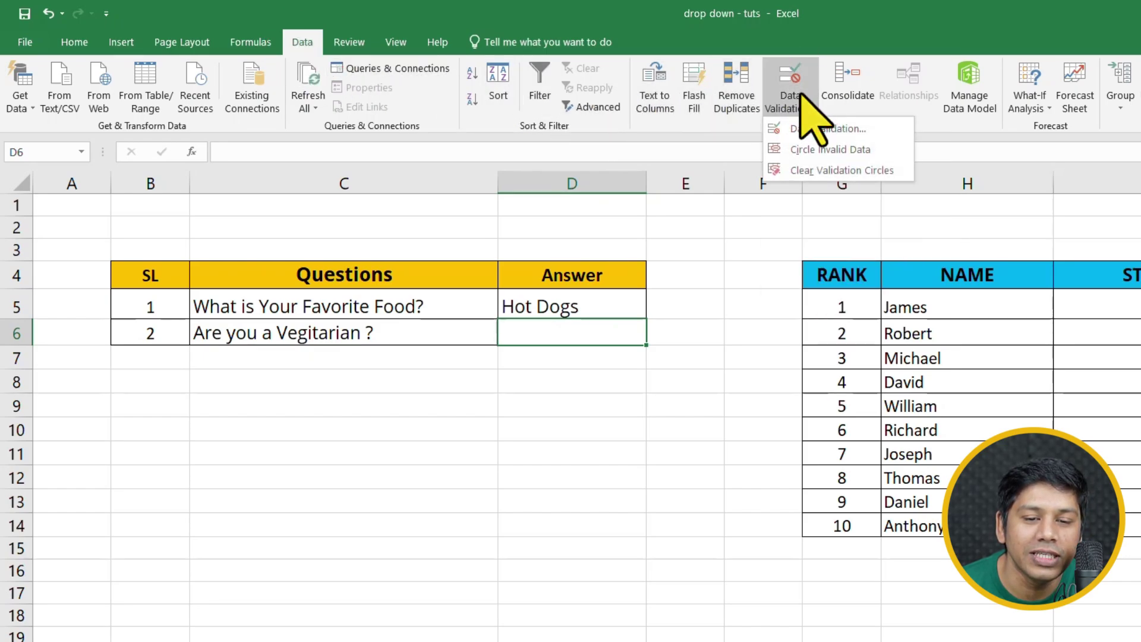
click(822, 128)
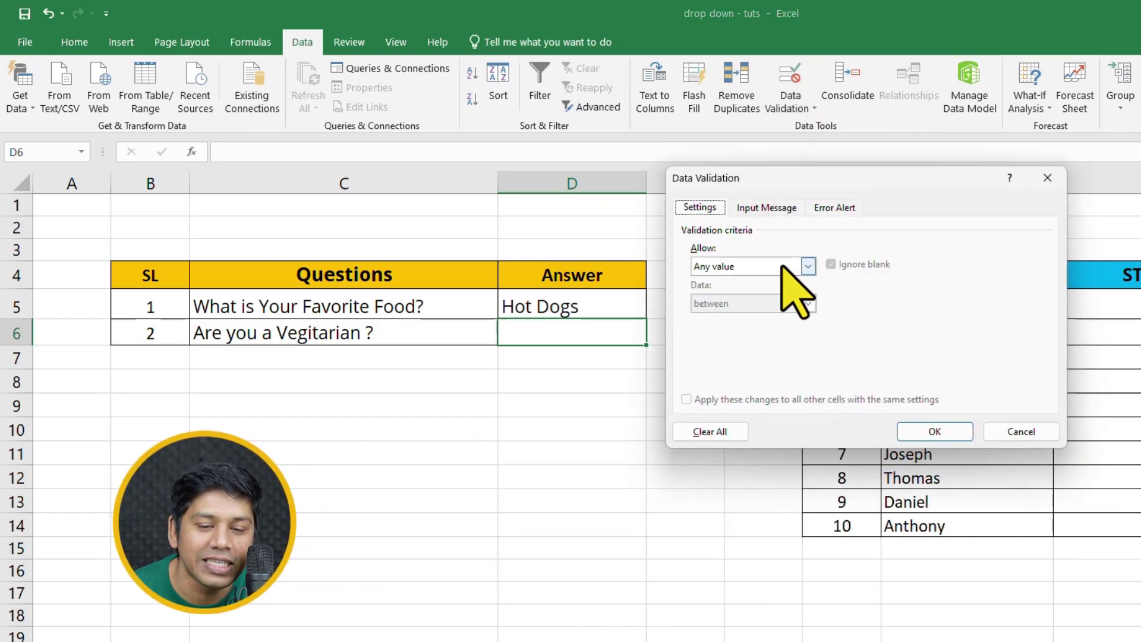
click(808, 267)
click(744, 318)
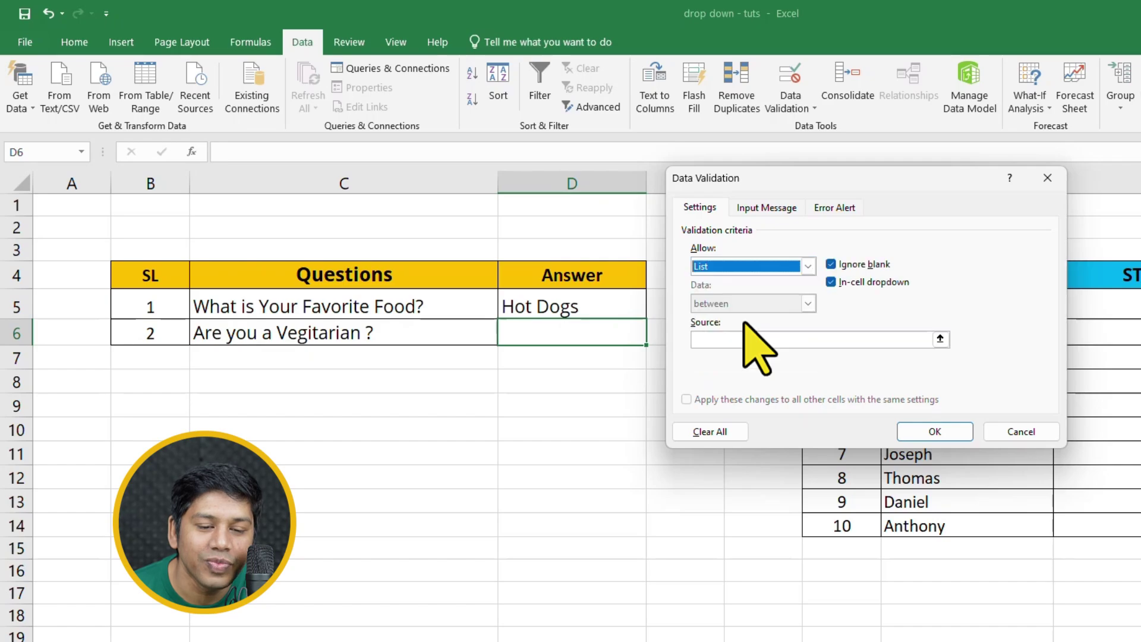
- Enter YES,NO as the list source for D6 and apply the validation
click(735, 340)
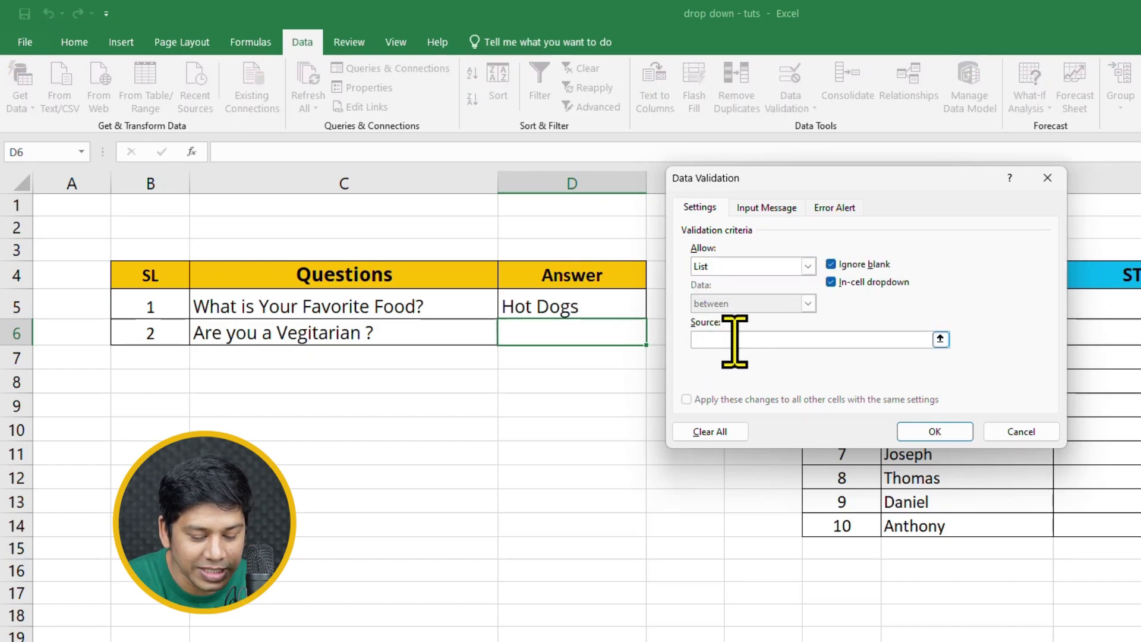
text(YES,NO)
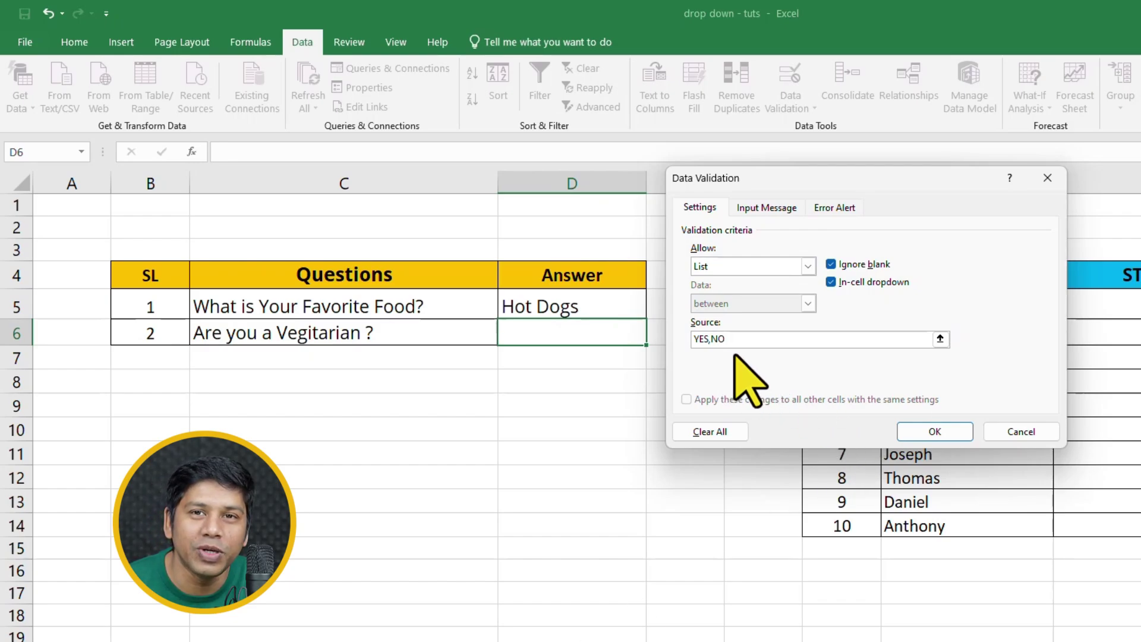
click(935, 431)
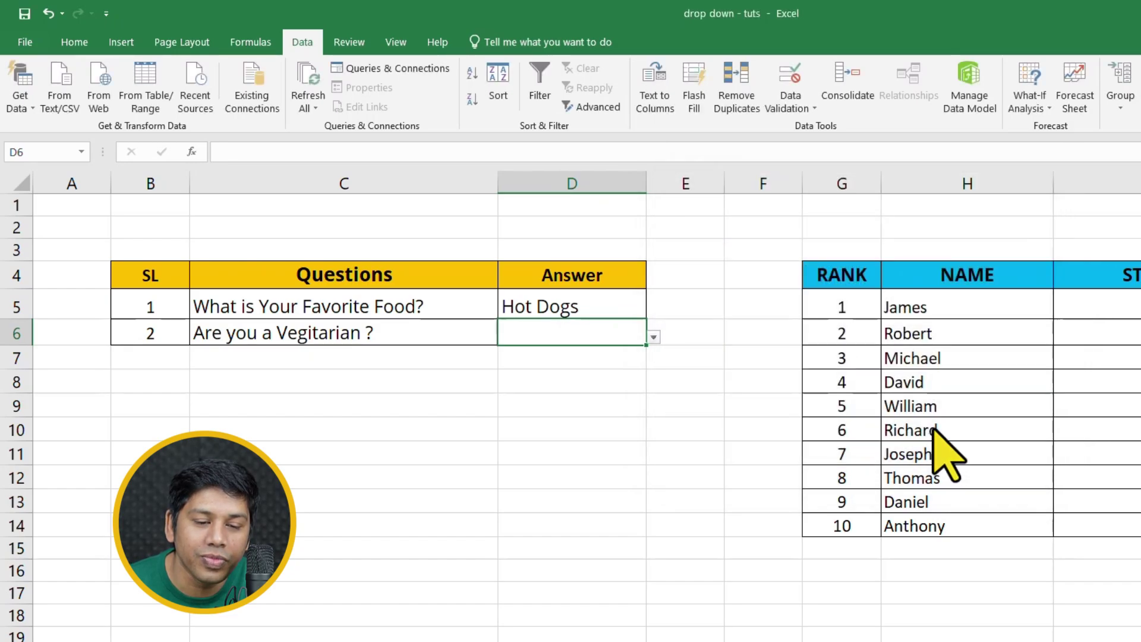
- Test the new dropdown in D6 and answer the vegetarian question with YES
click(656, 337)
click(701, 358)
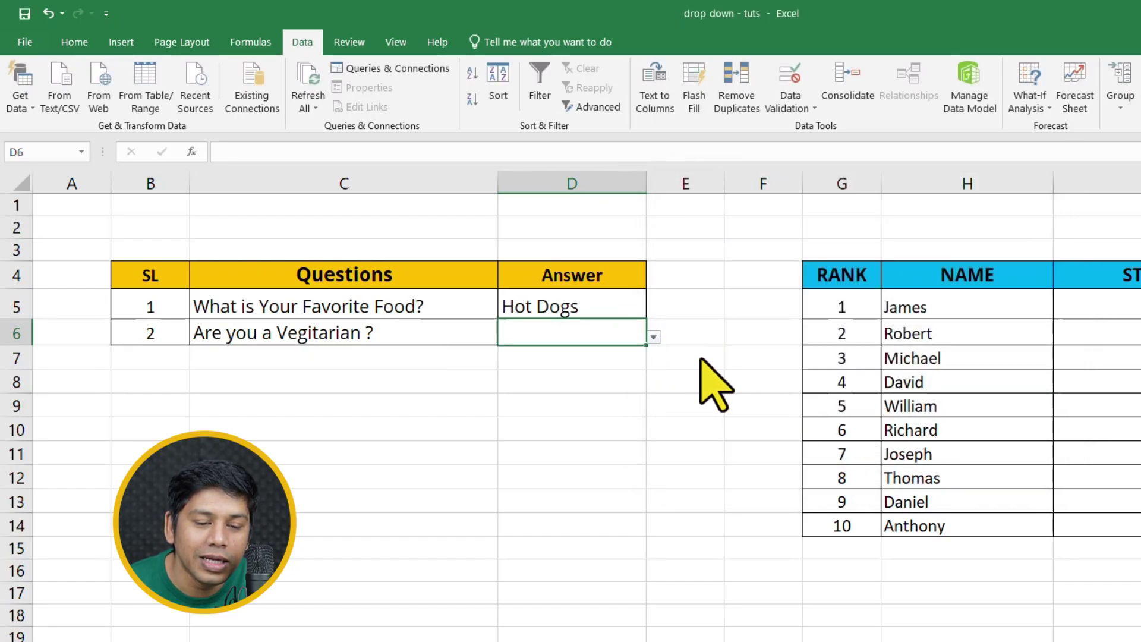
click(655, 338)
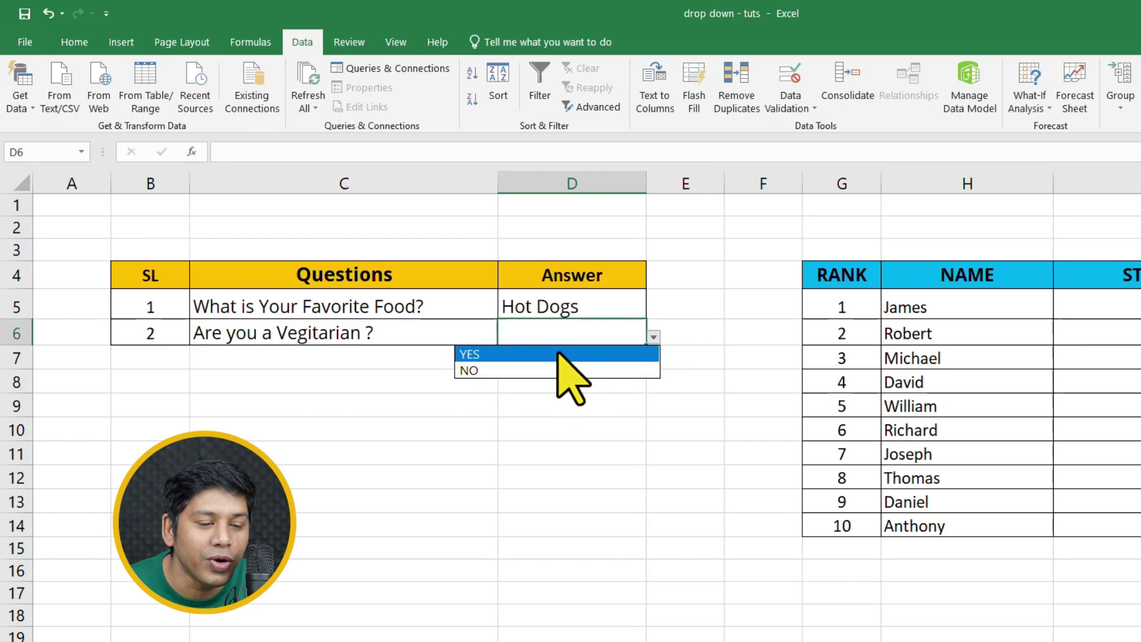
click(559, 353)
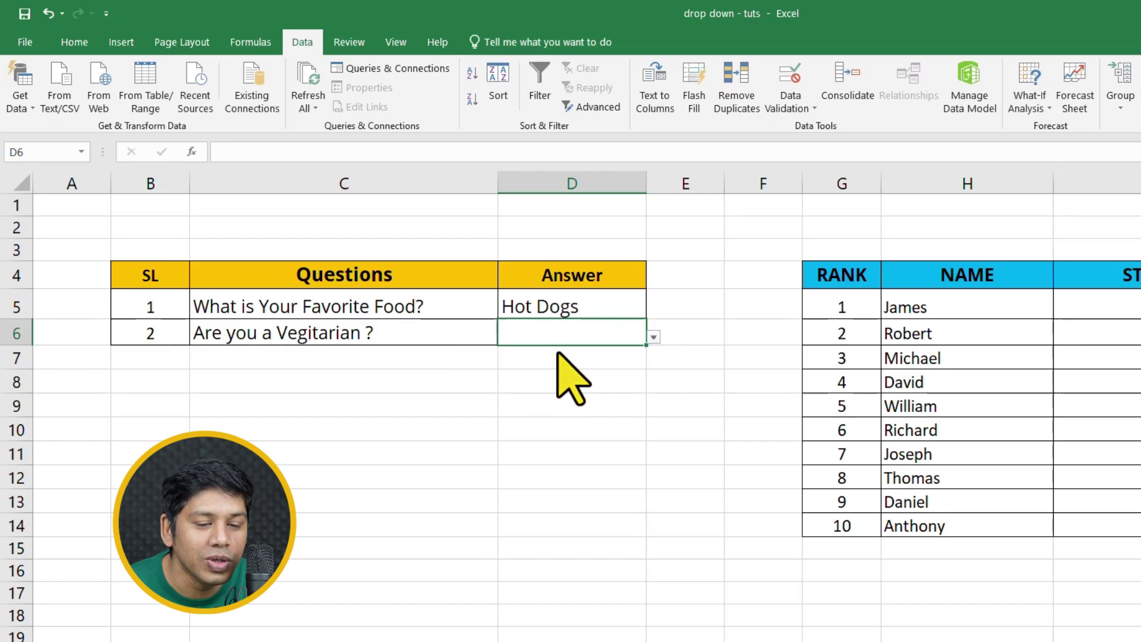
click(693, 341)
click(761, 481)
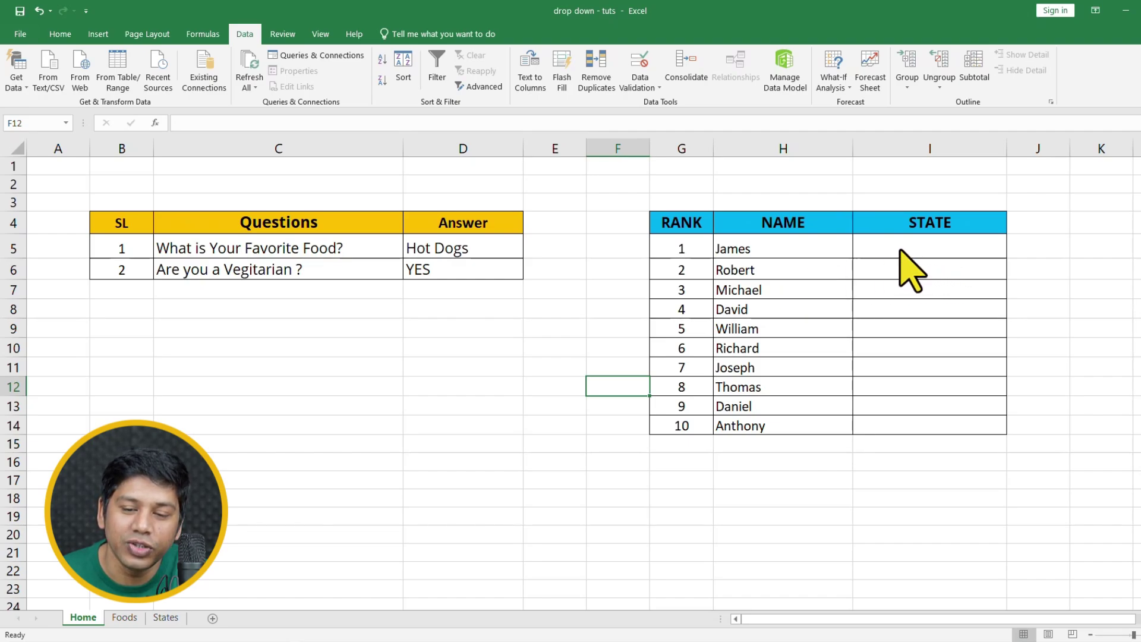
- Open Data Validation for the State cells I5 to I14 together and set them to allow a List
click(870, 243)
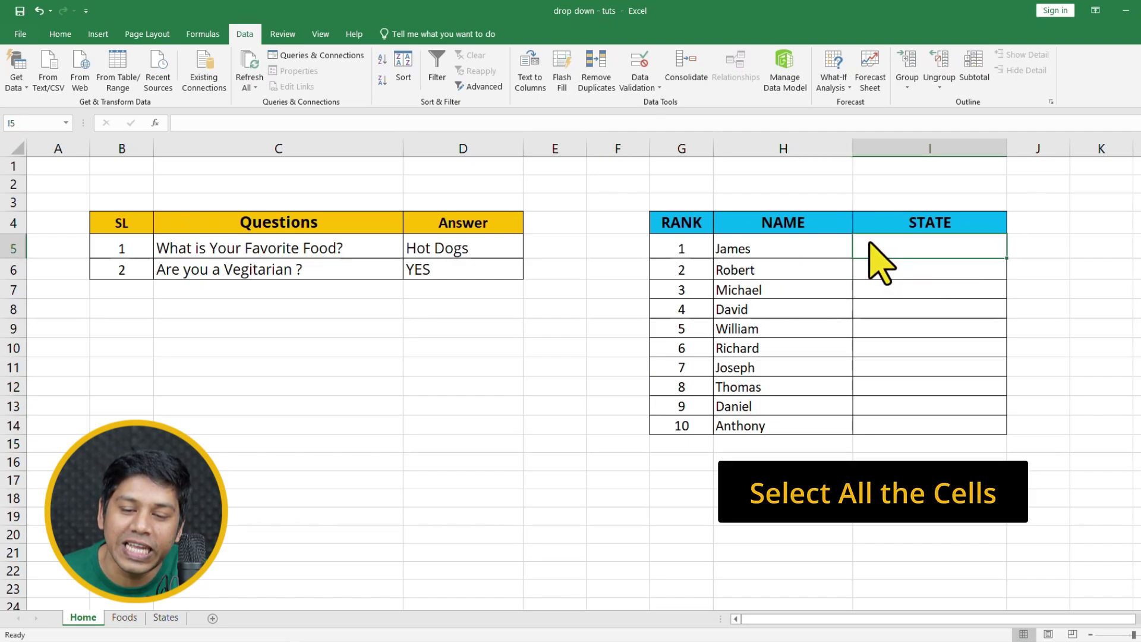
drag(870, 243, 889, 423)
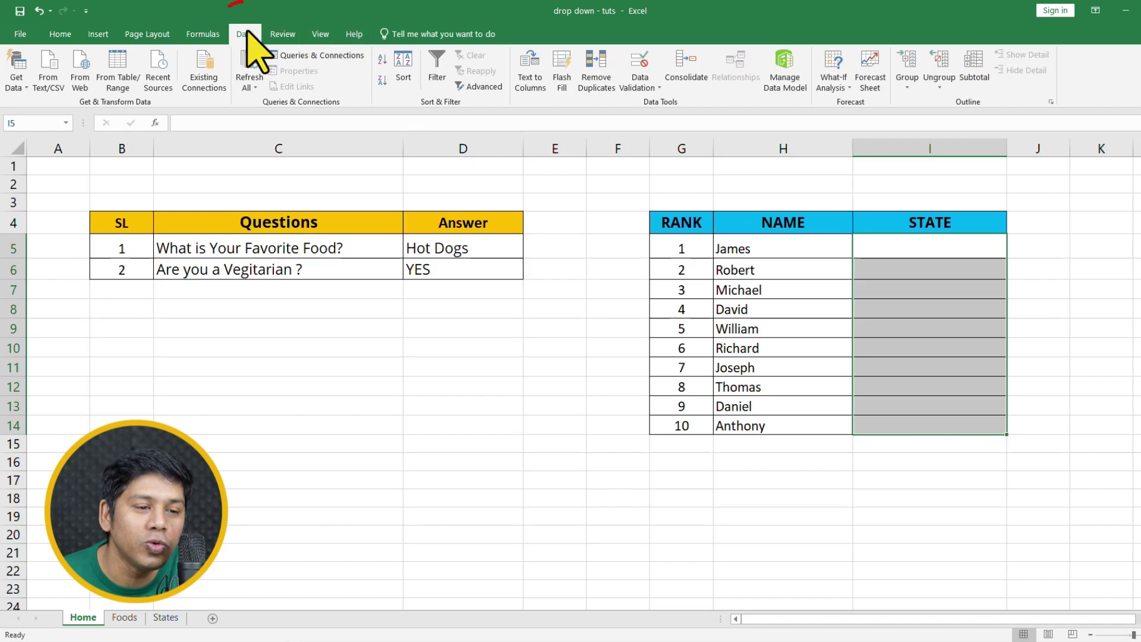
click(660, 88)
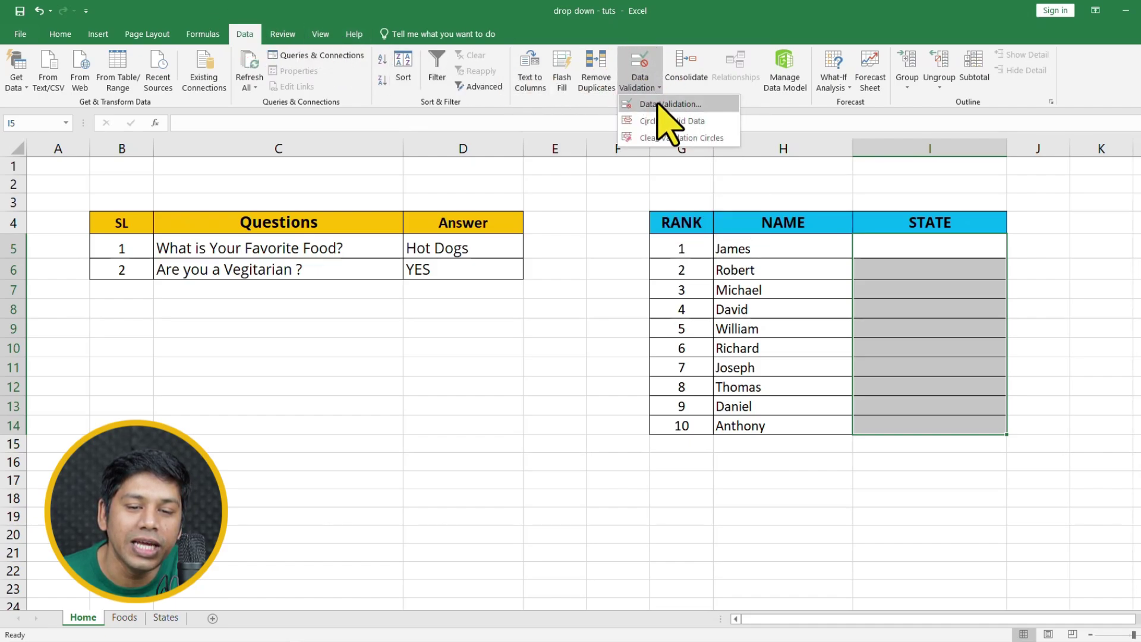
click(657, 102)
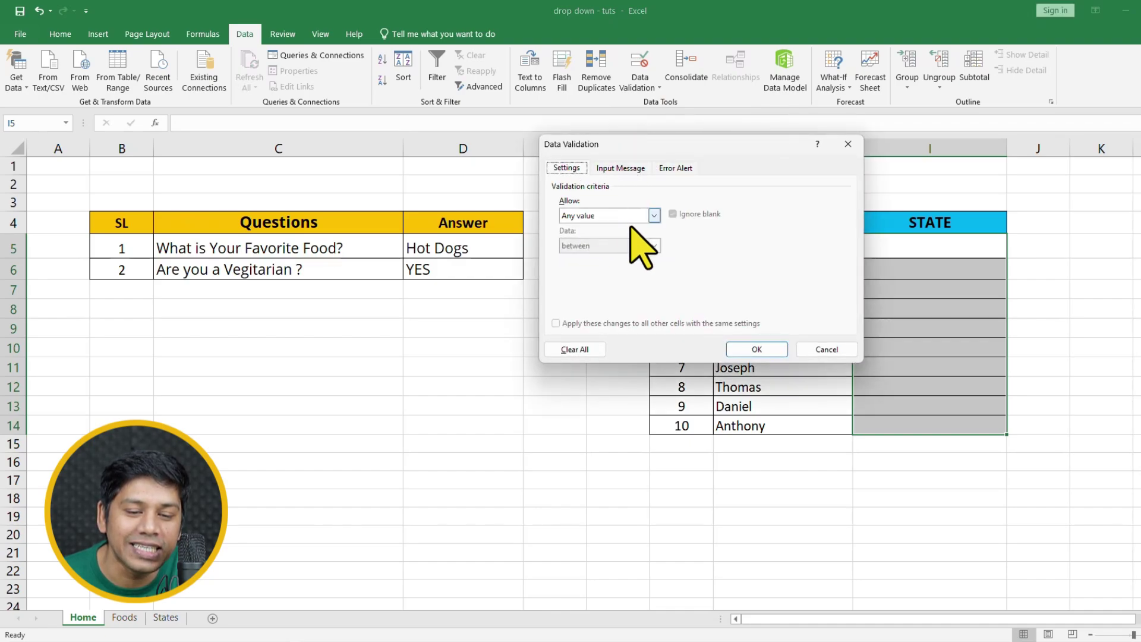
click(653, 215)
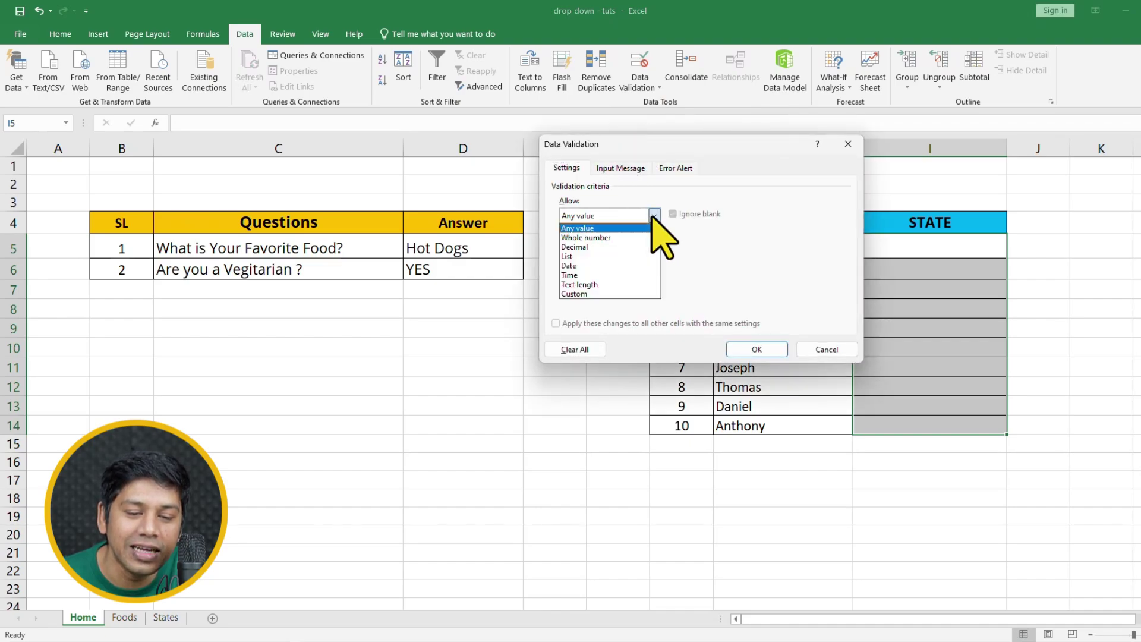
click(619, 254)
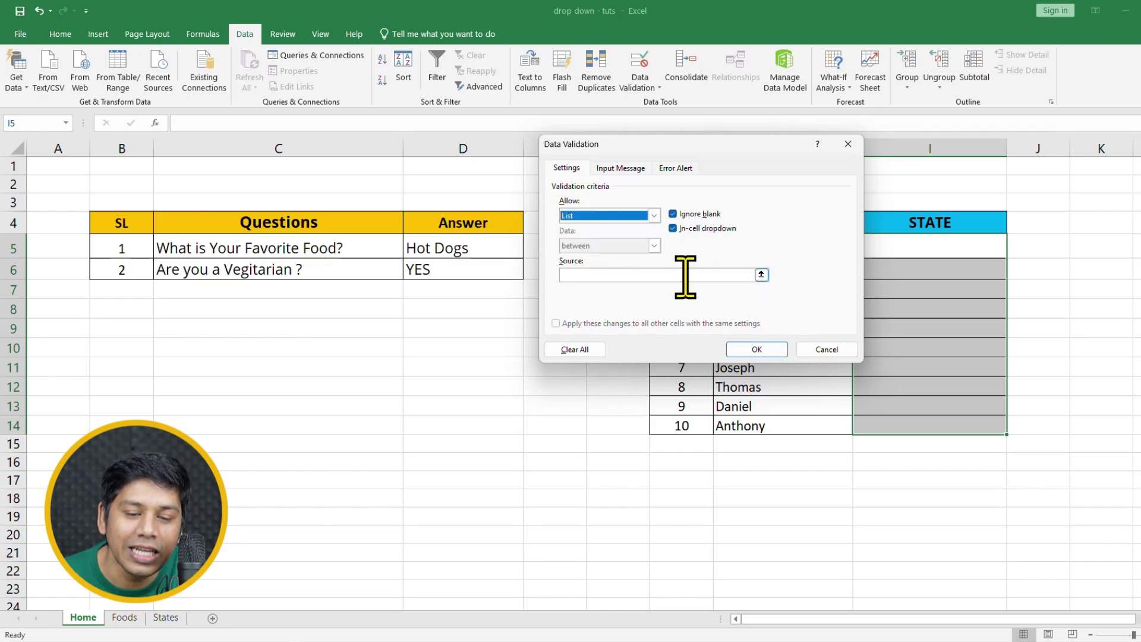
- Set the list source to cells A1 to A10 of the States sheet and apply the validation
click(580, 274)
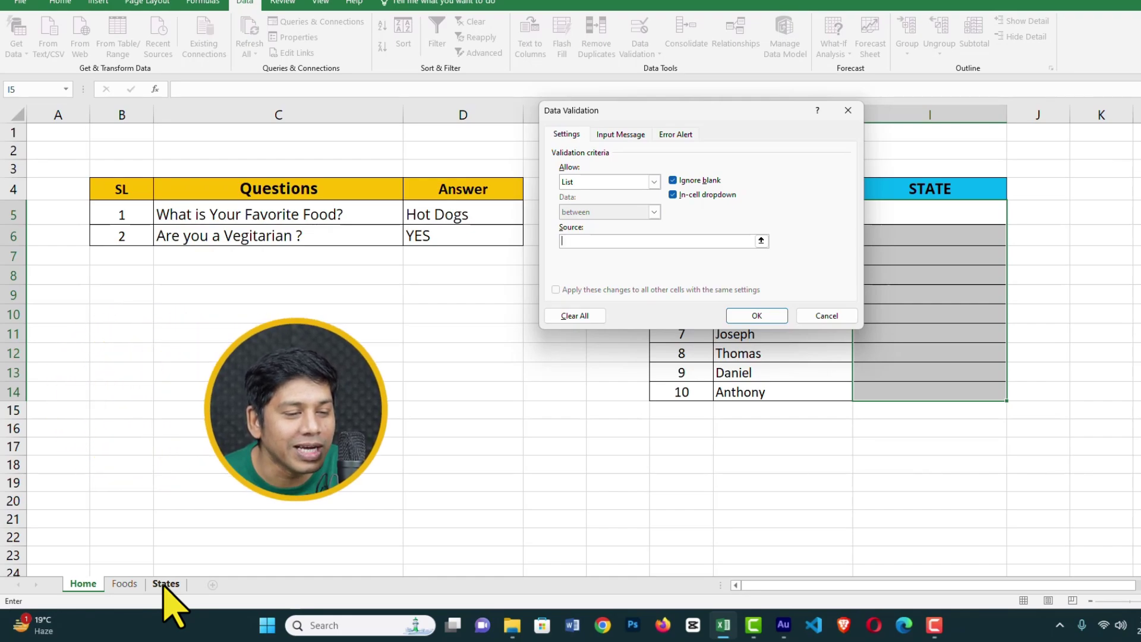
click(165, 585)
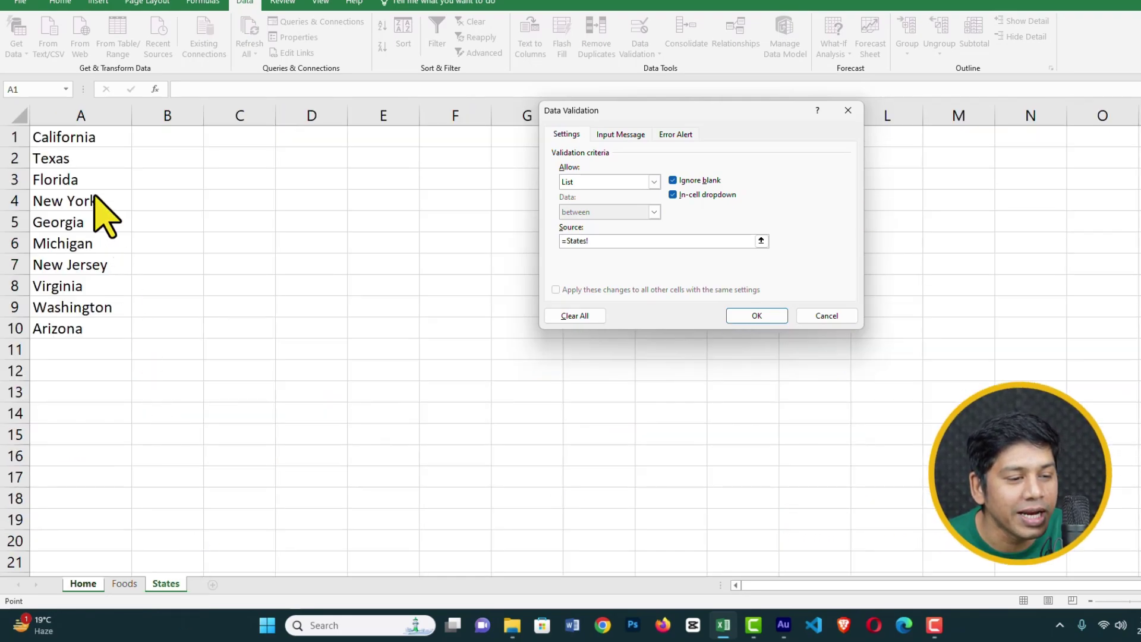
drag(35, 135, 92, 337)
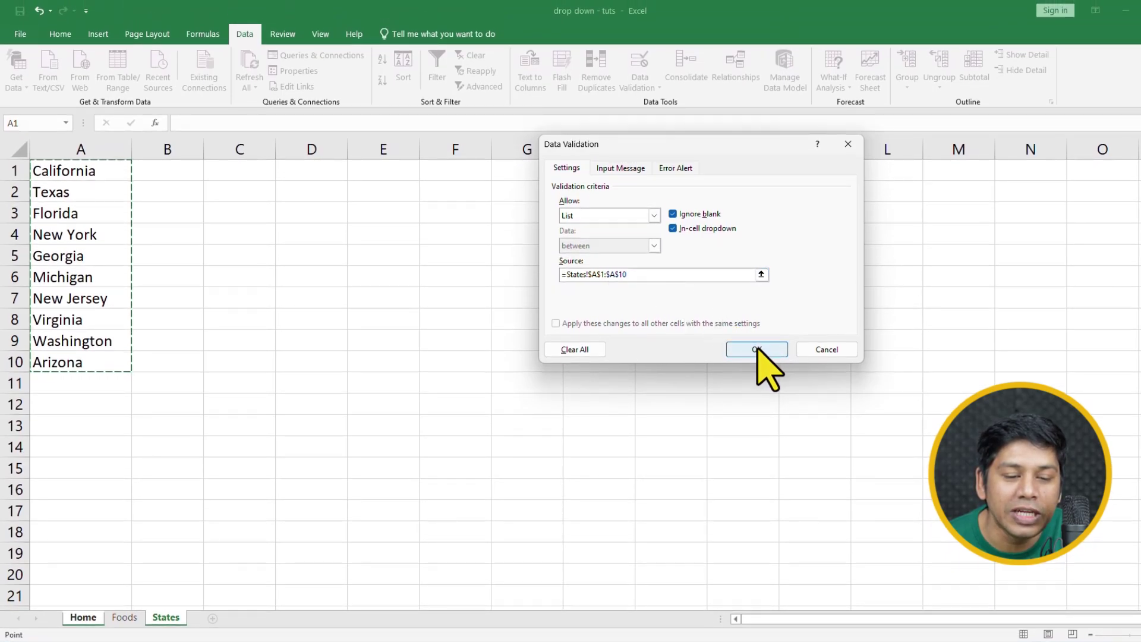
click(758, 349)
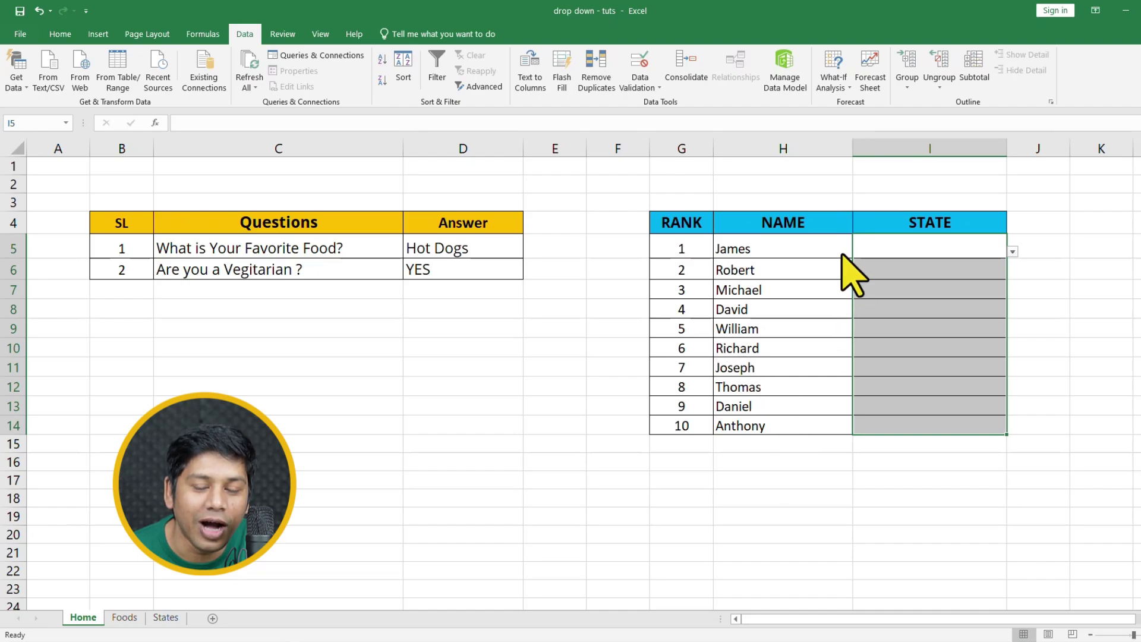
- Check the State cells I6 and I7 for dropdowns, and pick Florida in I5
click(1072, 291)
click(981, 270)
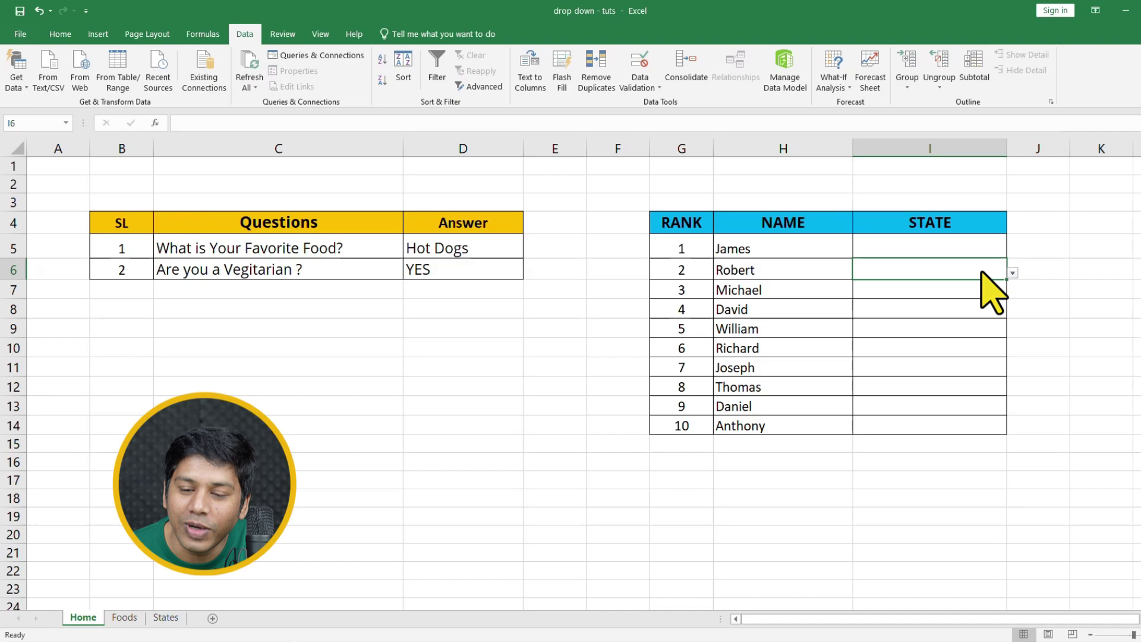
click(928, 289)
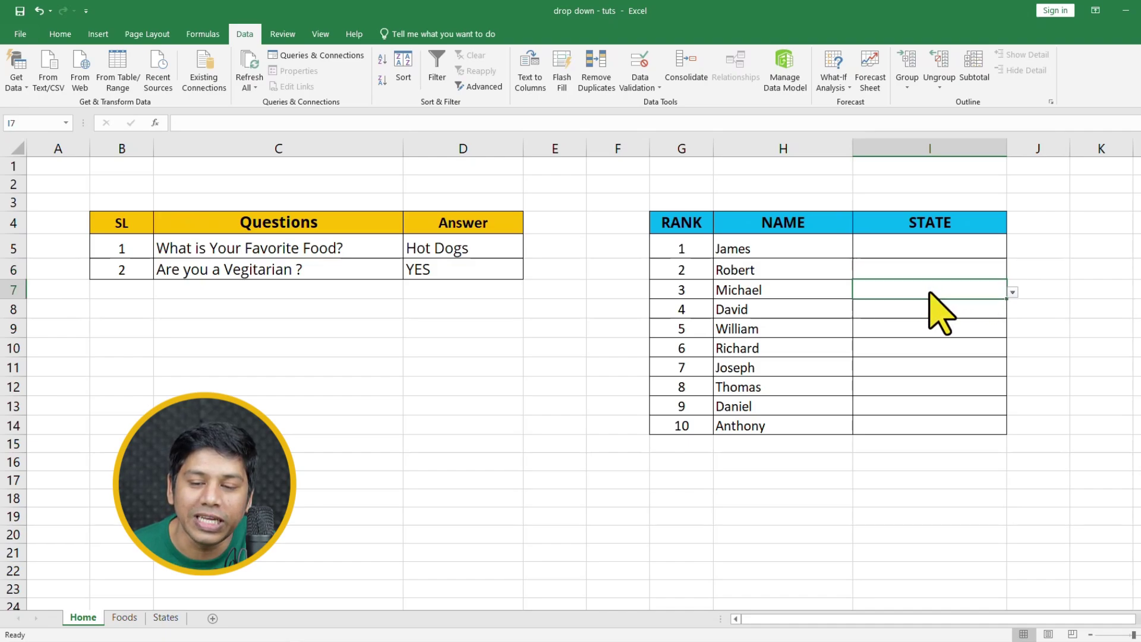
click(944, 250)
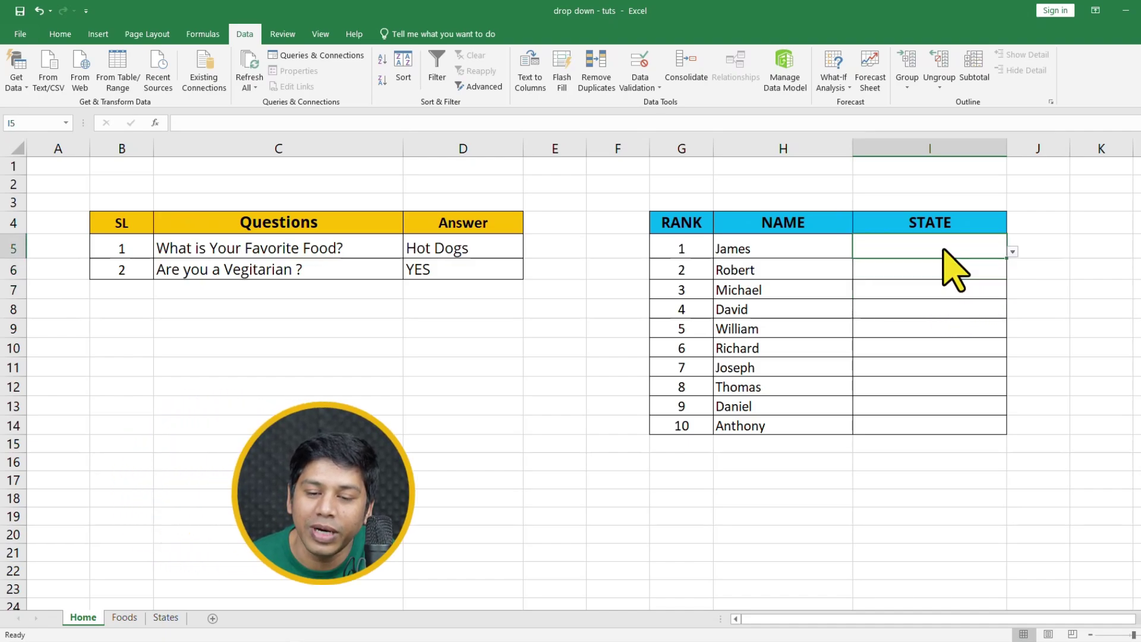
click(1012, 252)
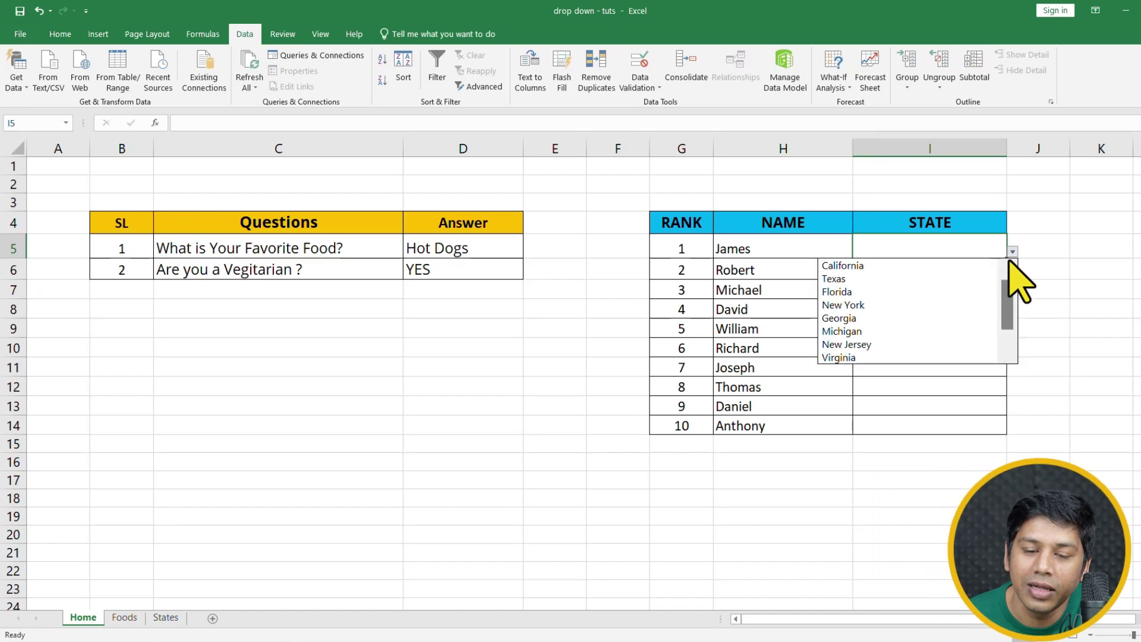
click(895, 292)
- Use the State dropdowns to set I6 to Michigan, I7 to Florida and I8 to Georgia
click(917, 273)
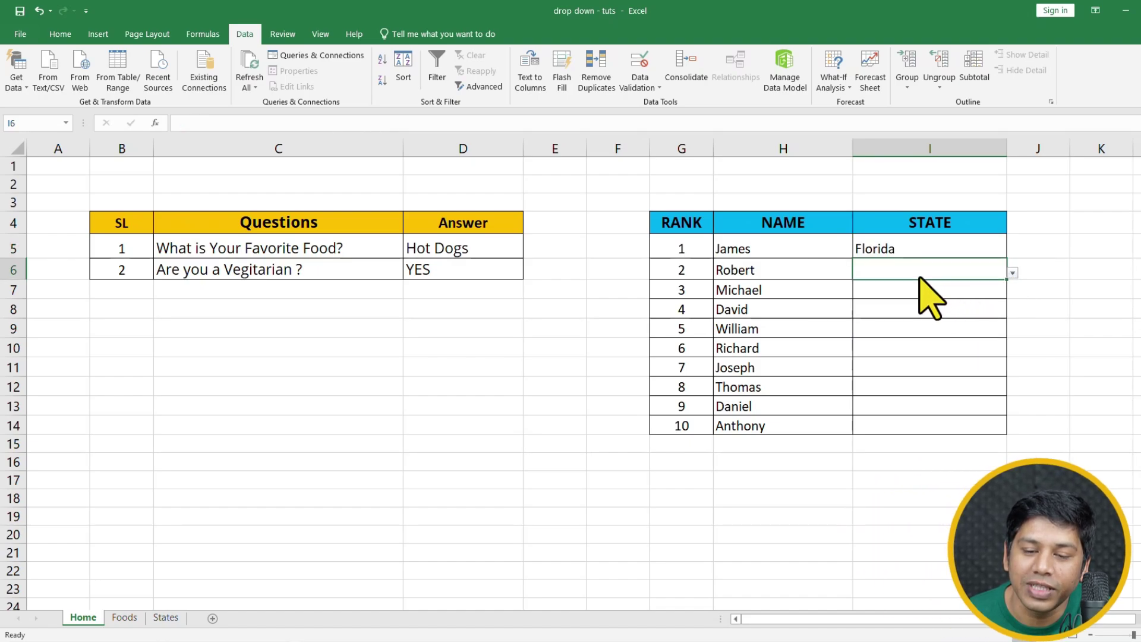
click(1012, 273)
click(910, 312)
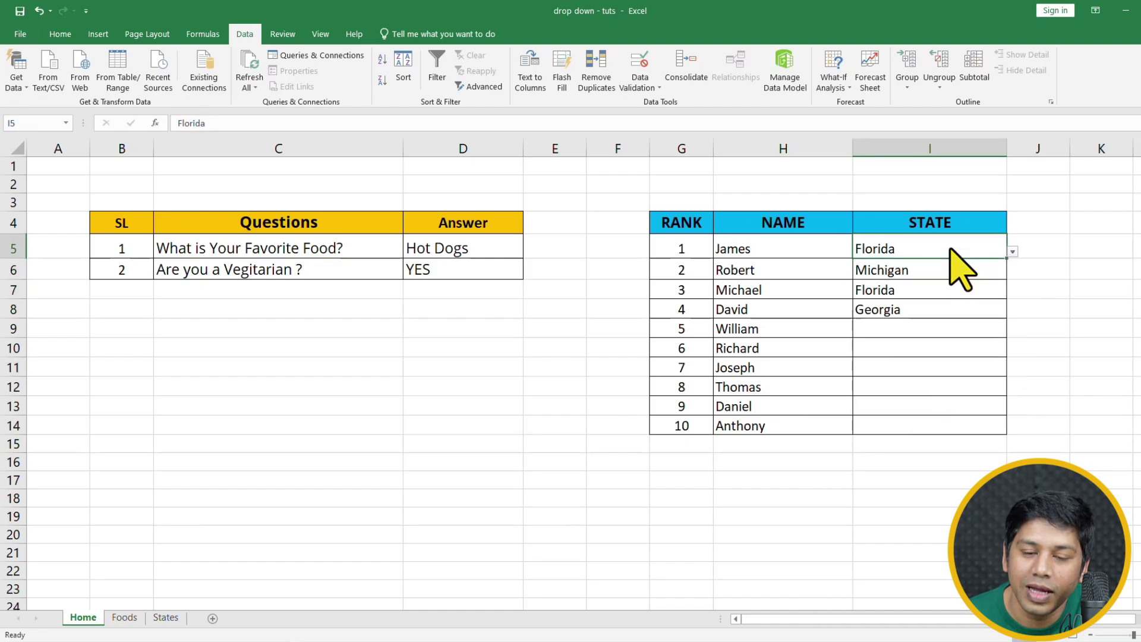
- Change the state in I7 to New Jersey and pick New York in I9
click(917, 290)
click(1012, 292)
click(945, 361)
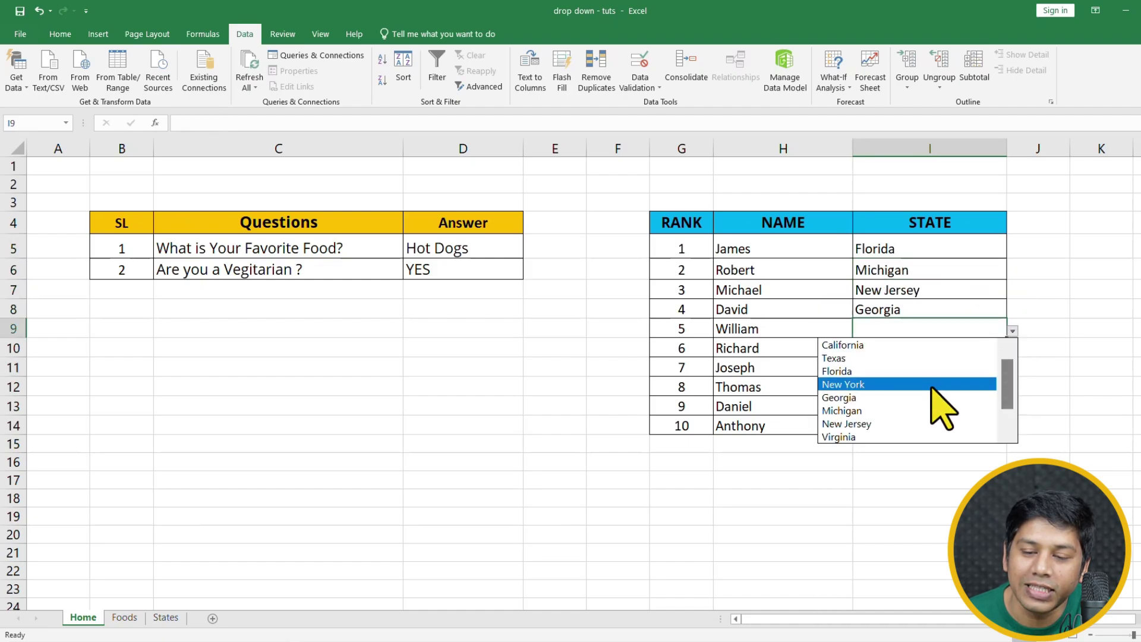
click(931, 387)
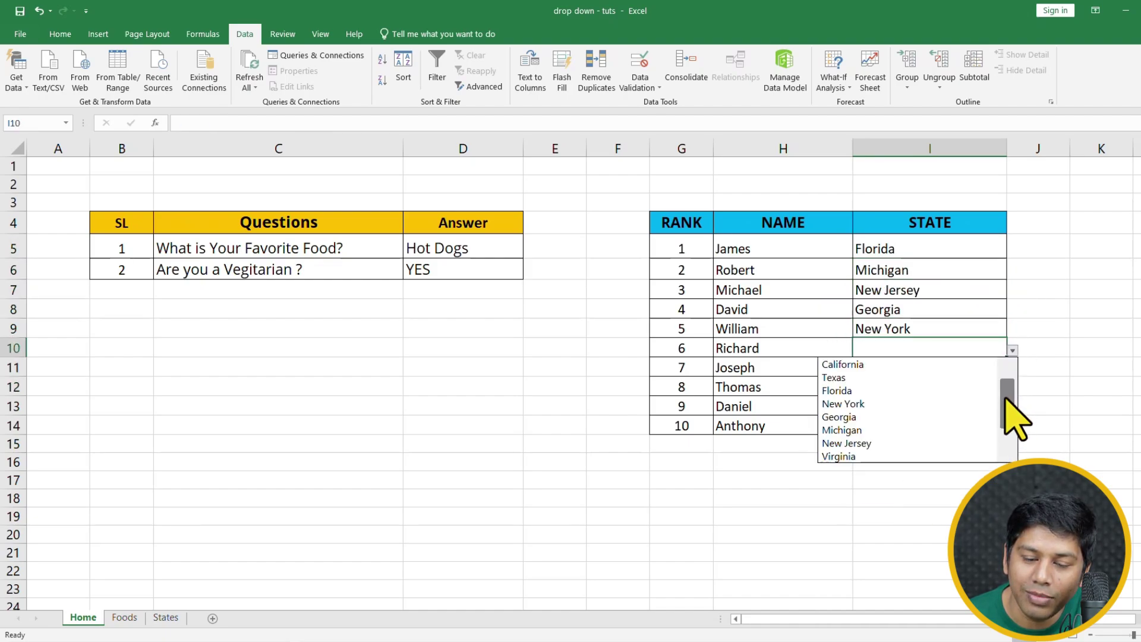
- Fill the remaining State cells from their dropdowns: Arizona in I10, Georgia in I11, Virginia in I12, Texas in I13, and a state in I14
drag(1014, 408, 1005, 435)
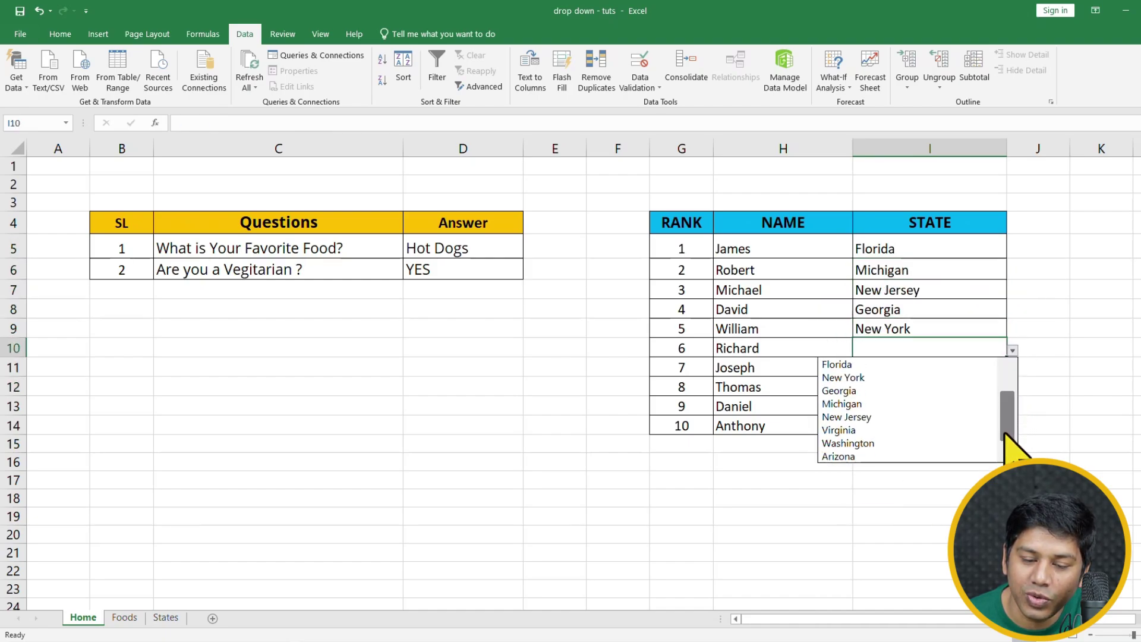
click(837, 456)
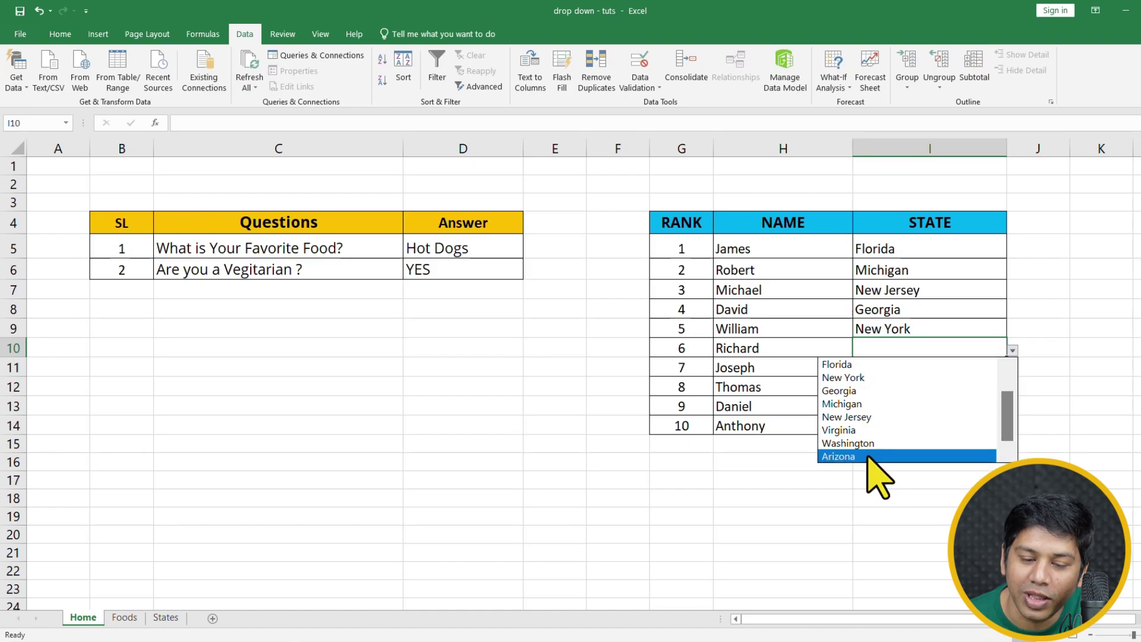
click(917, 409)
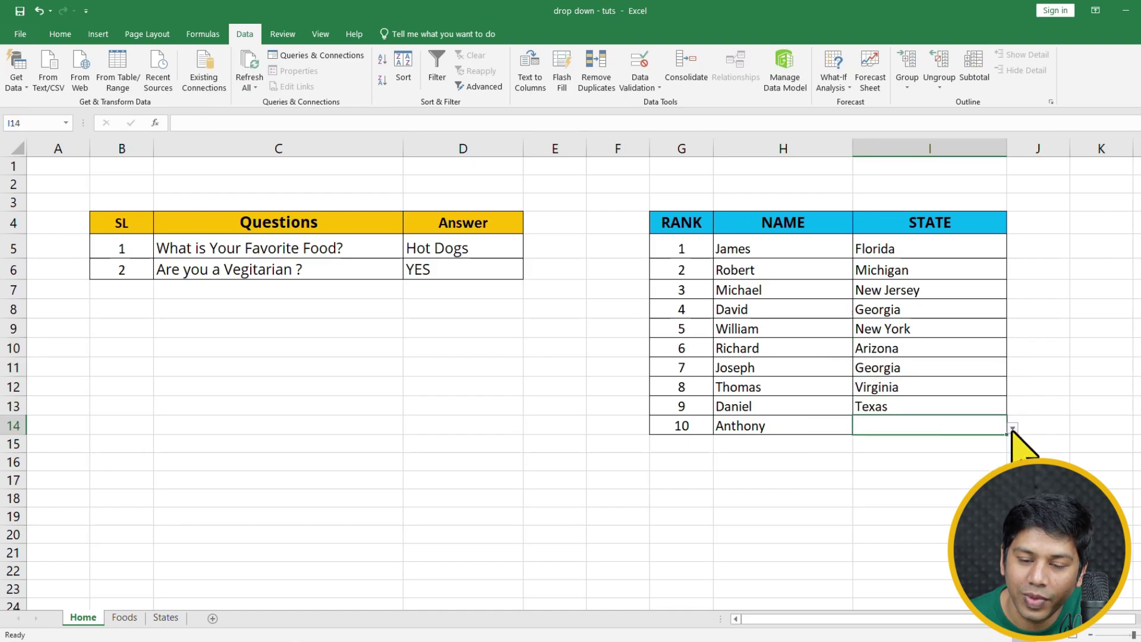
click(1012, 428)
click(879, 476)
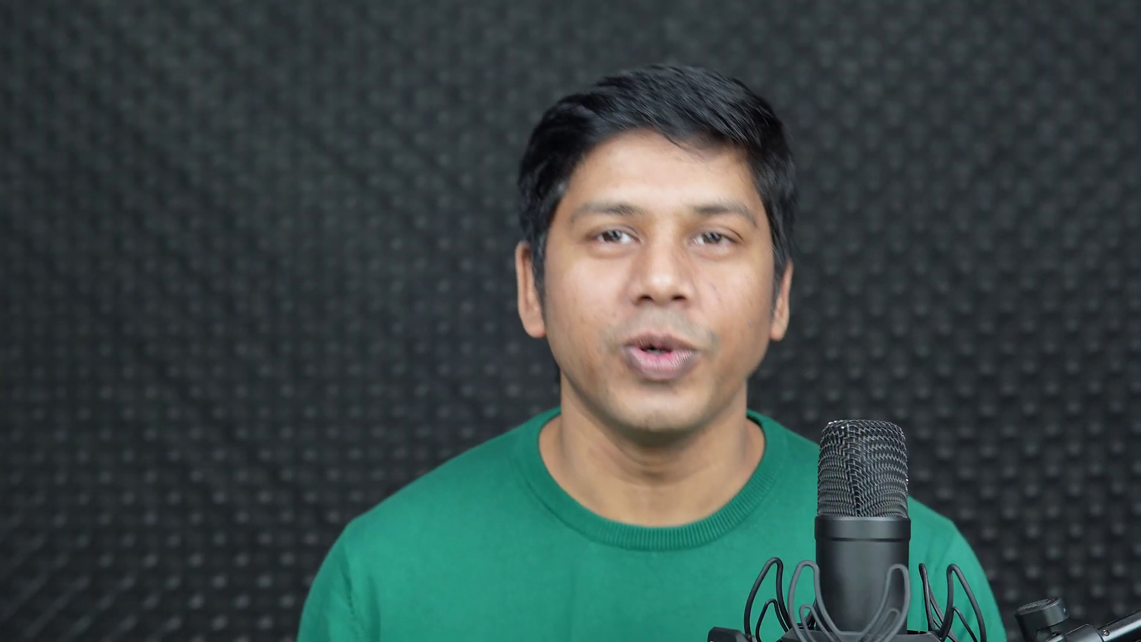